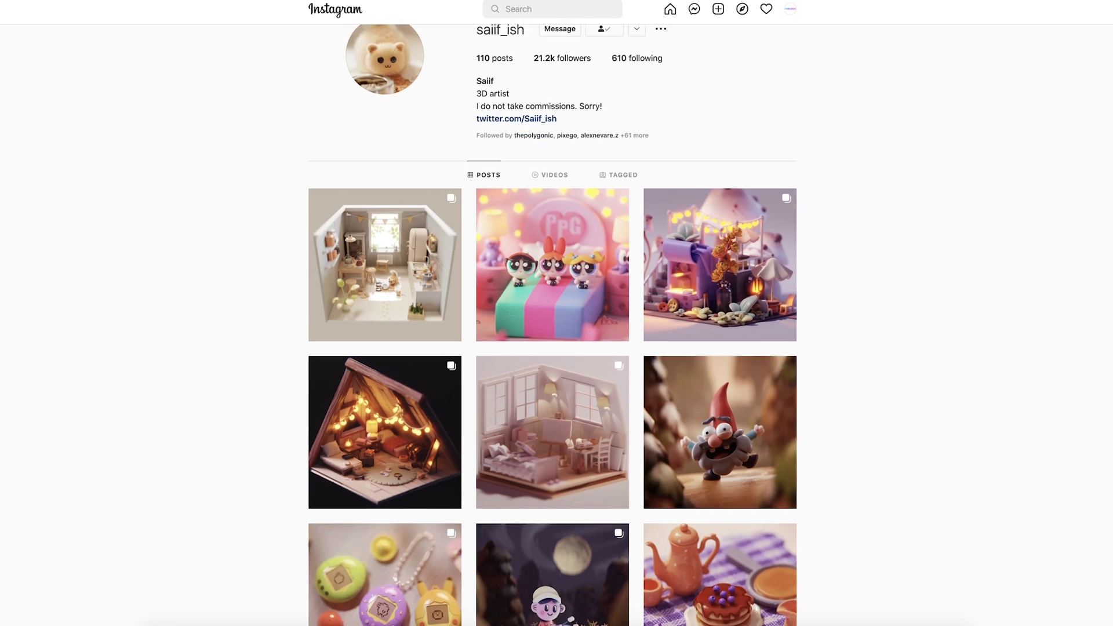
- Browse the 3D artist's Instagram post grid for the miniature rooms and character renders
scroll(552, 313, "down", 2)
scroll(552, 313, "down", 4)
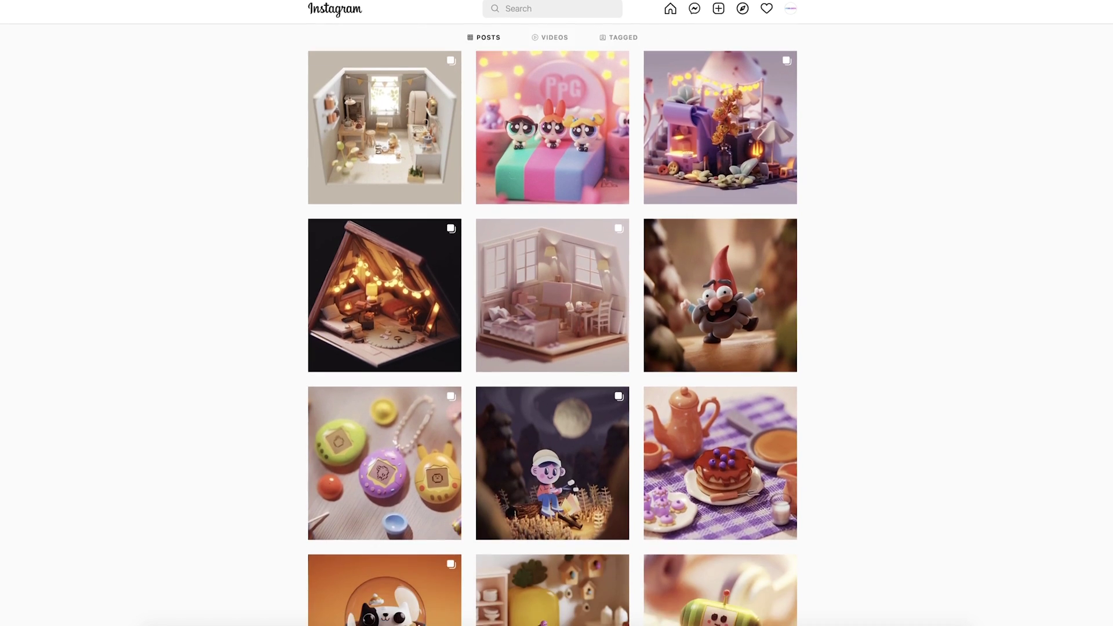
scroll(553, 313, "down", 4)
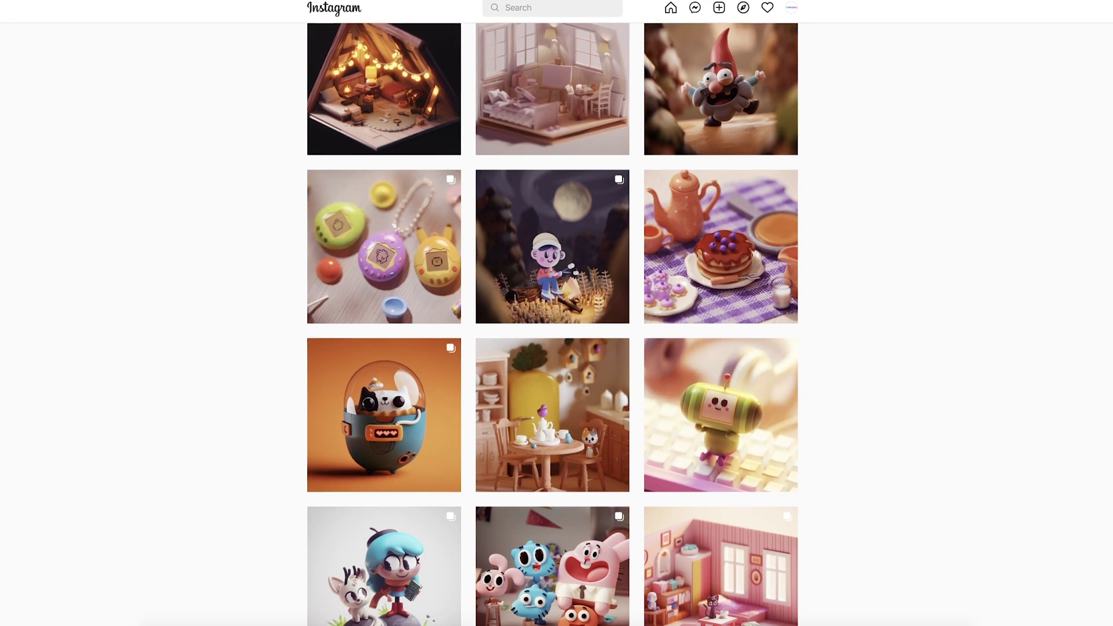
scroll(553, 313, "down", 4)
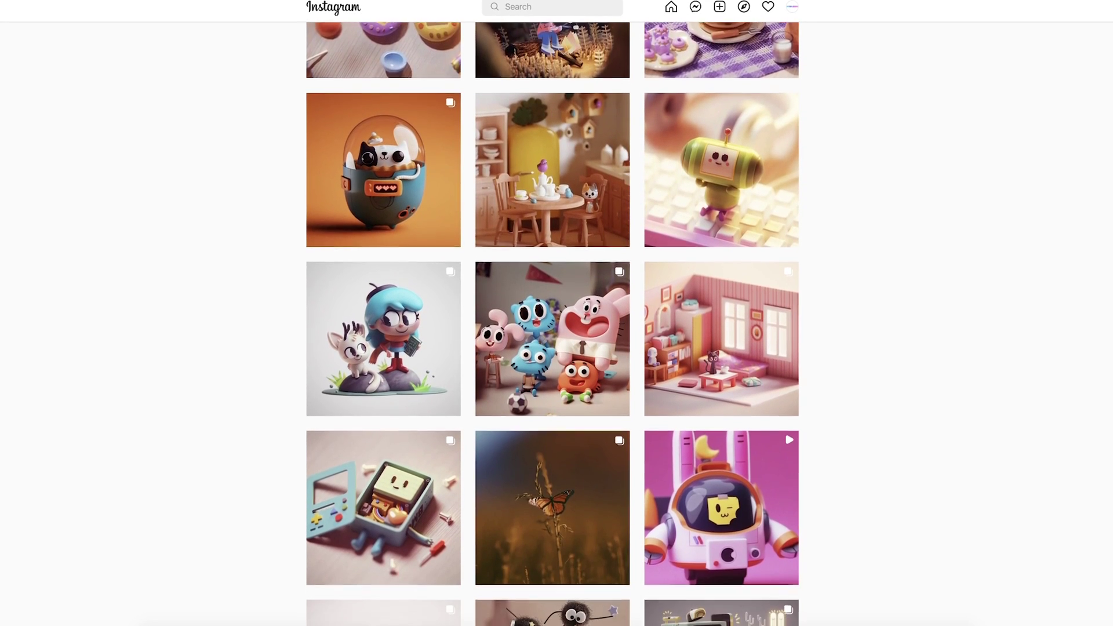
scroll(553, 313, "down", 4)
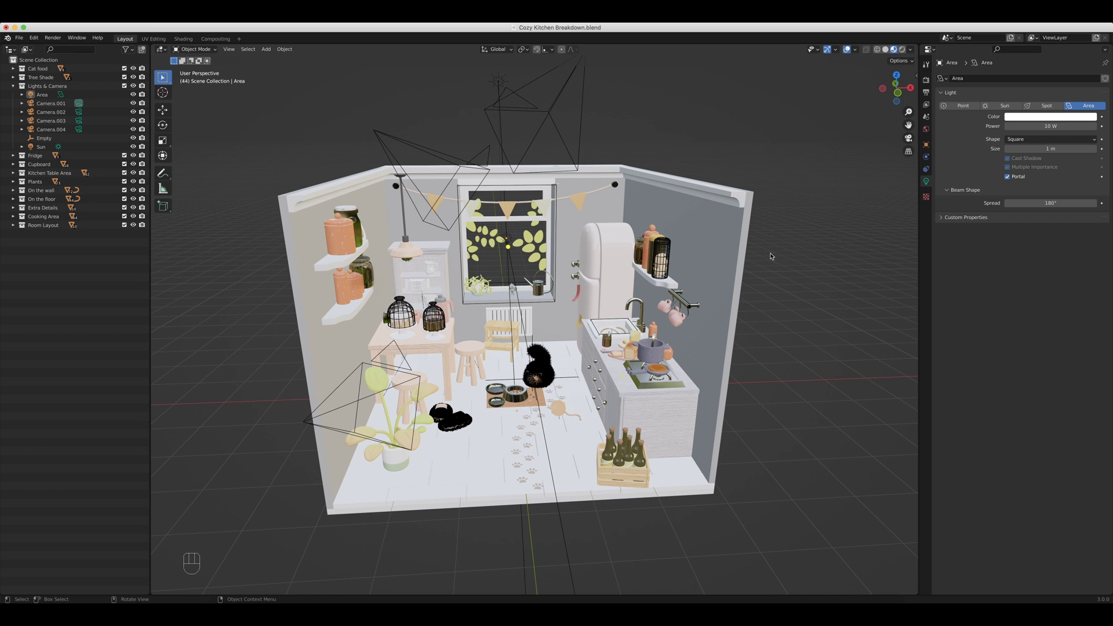
- Hide Camera.001 through Camera.004 in the viewport so the kitchen scene is free of camera outlines
middle_click_drag(771, 258, 737, 267)
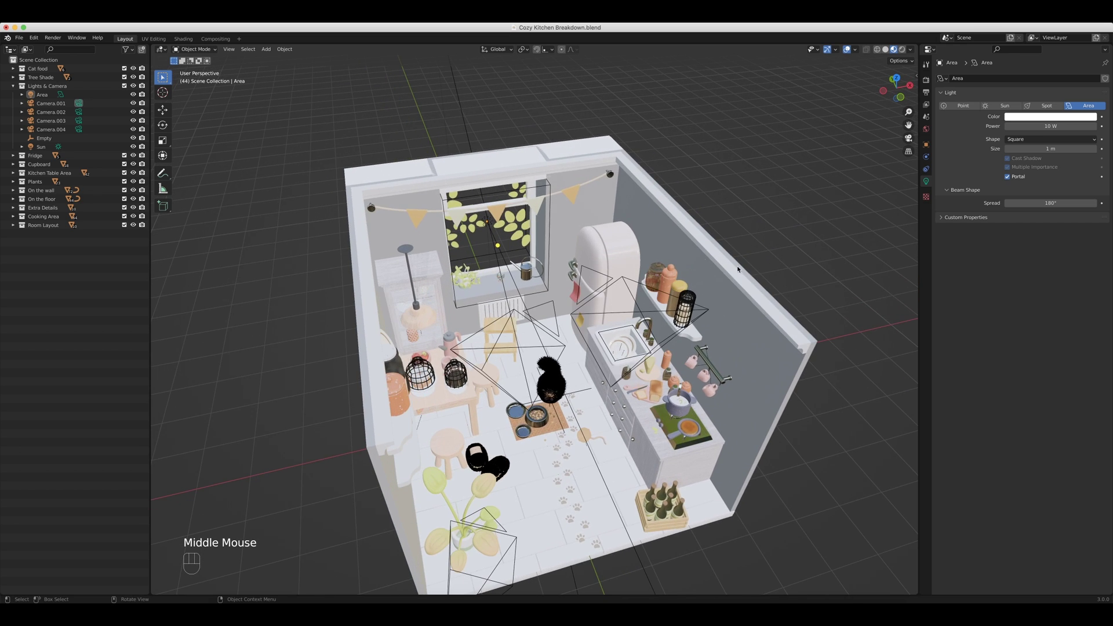
scroll(736, 267, "down", 2)
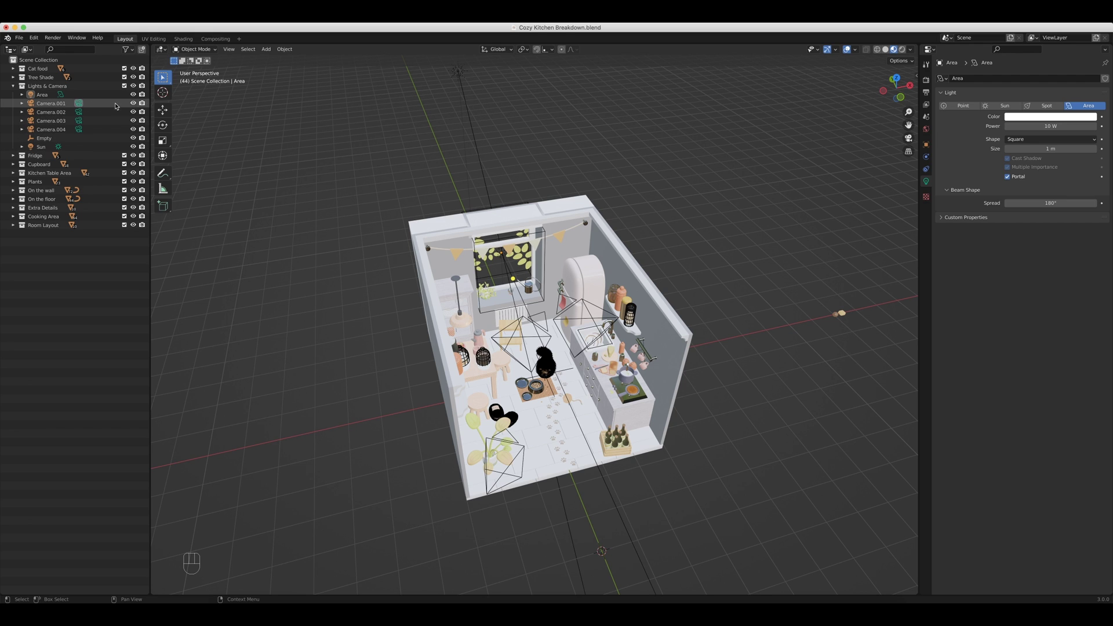
left_click_drag(134, 105, 134, 131)
middle_click_drag(308, 248, 308, 248)
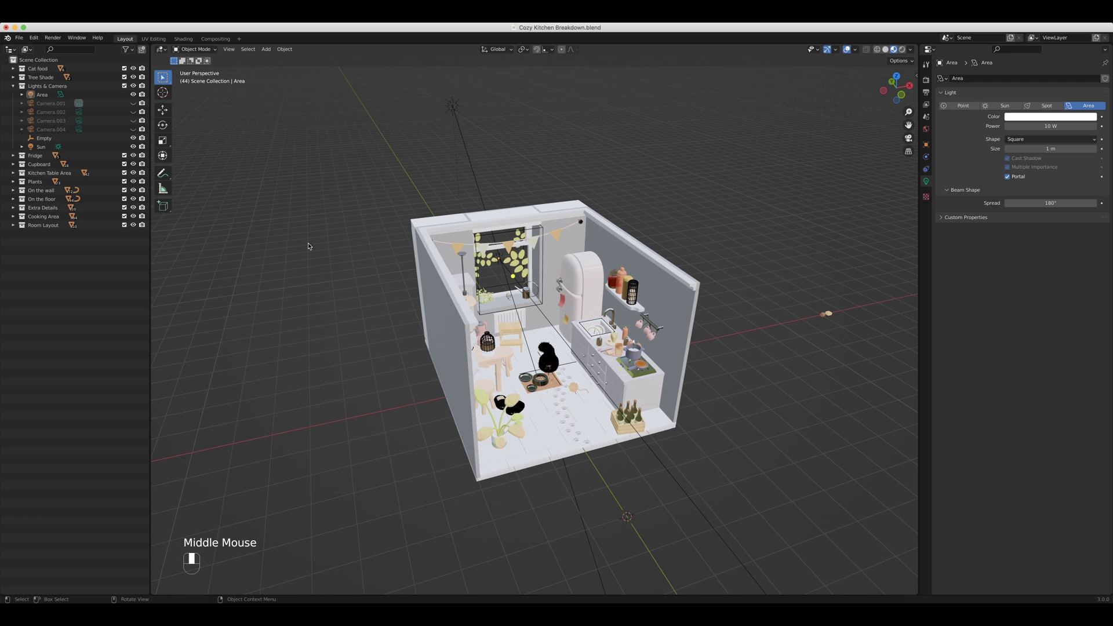
- Examine the settings of the Sun light and of the Area light at the window
left_click(44, 148)
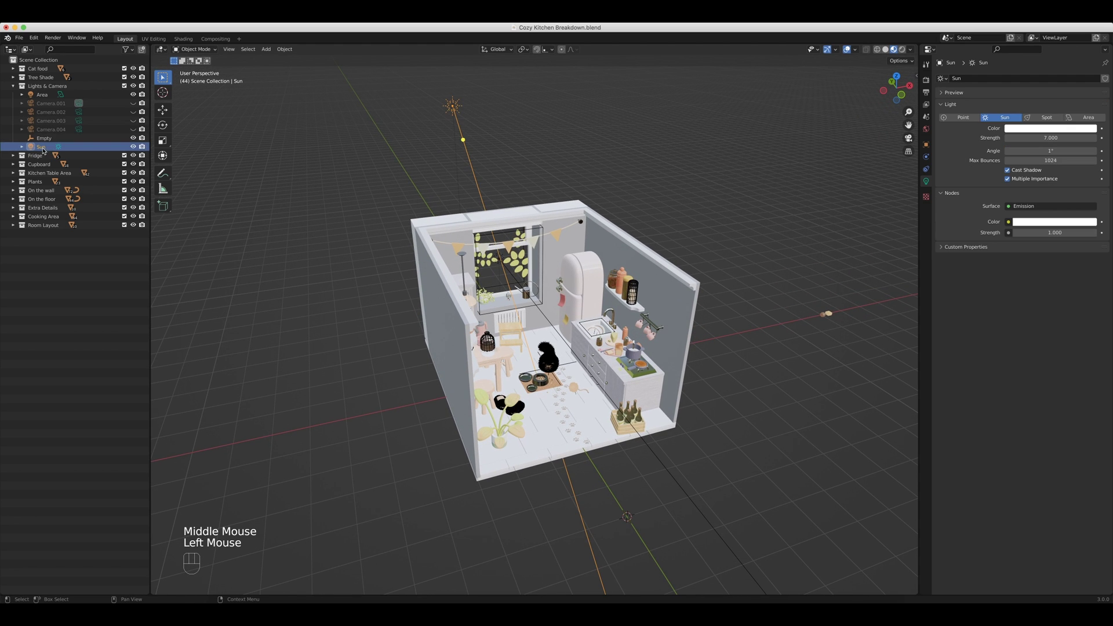
left_click(42, 94)
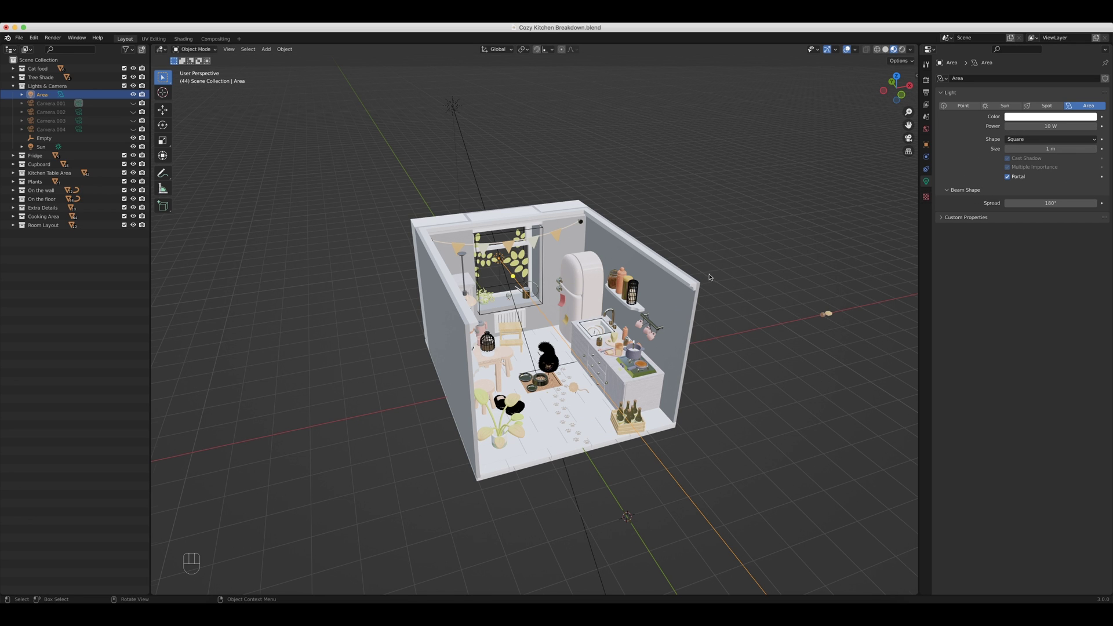
scroll(709, 286, "up", 1)
middle_click_drag(710, 287, 690, 276)
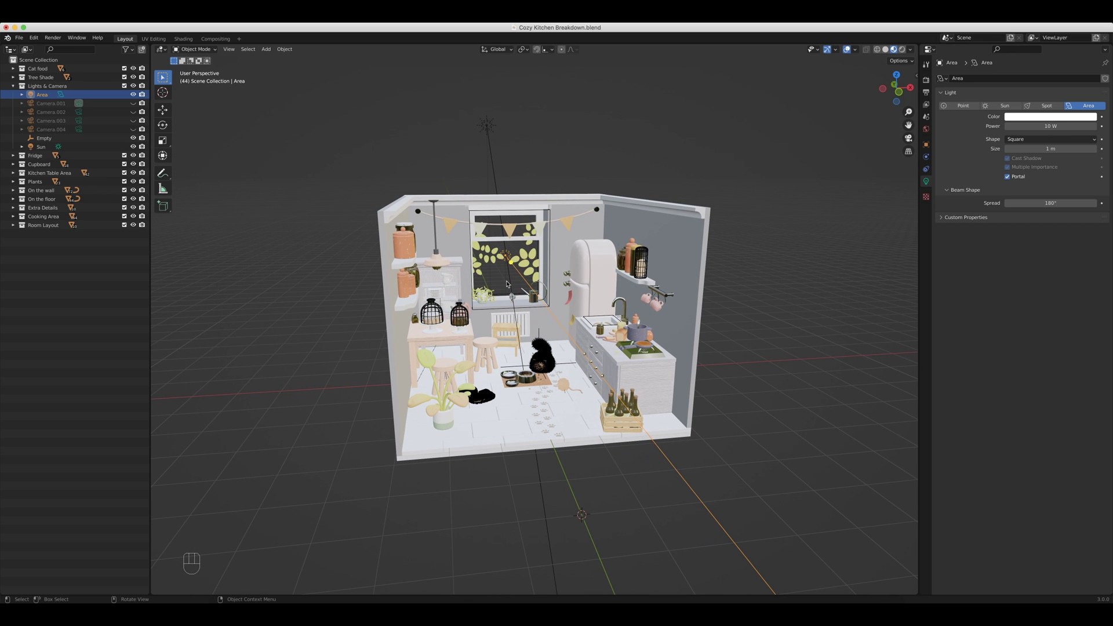
scroll(508, 285, "up", 2)
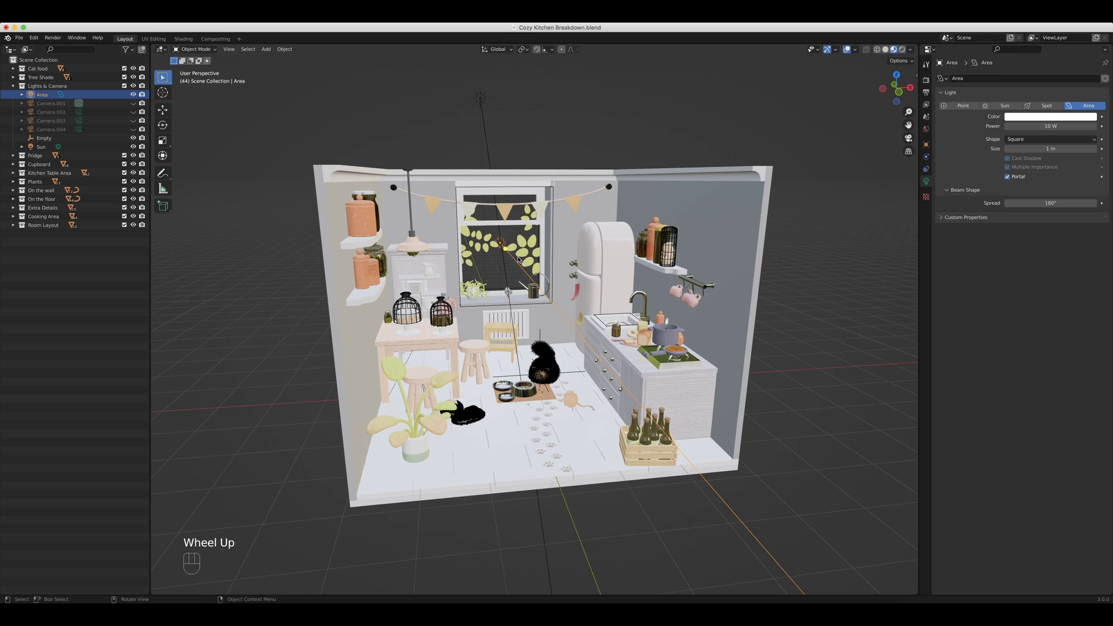
- Open the World settings and view the environment texture studio_country_hall_4k.hdr in the Image Editor
left_click(926, 129)
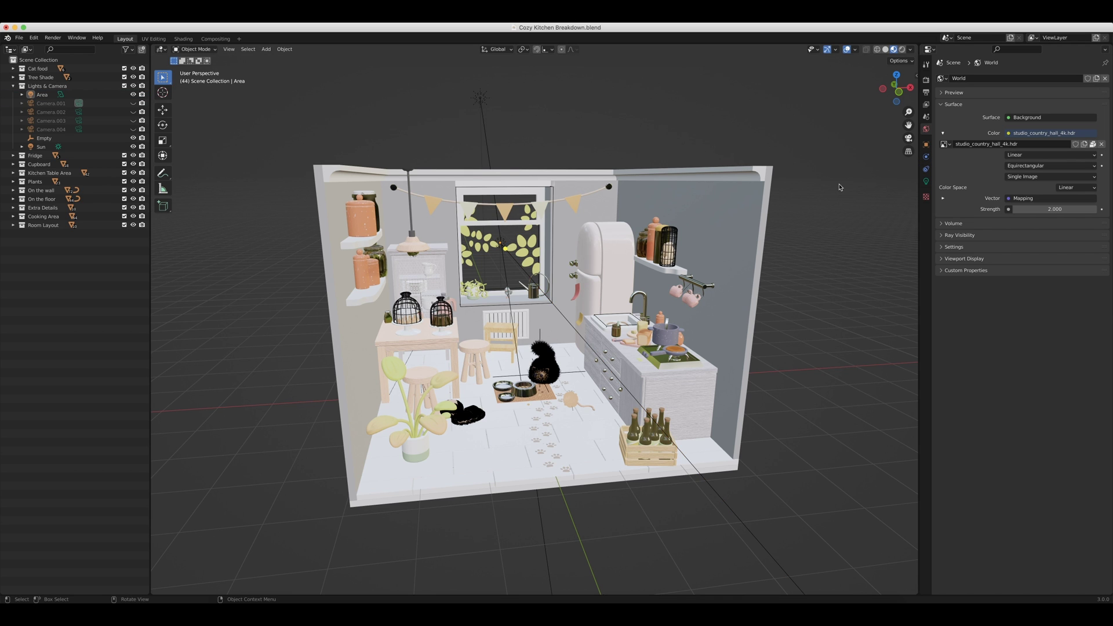
left_click(161, 50)
left_click(186, 77)
left_click(498, 50)
key("Up")
key("Up")
key("Up")
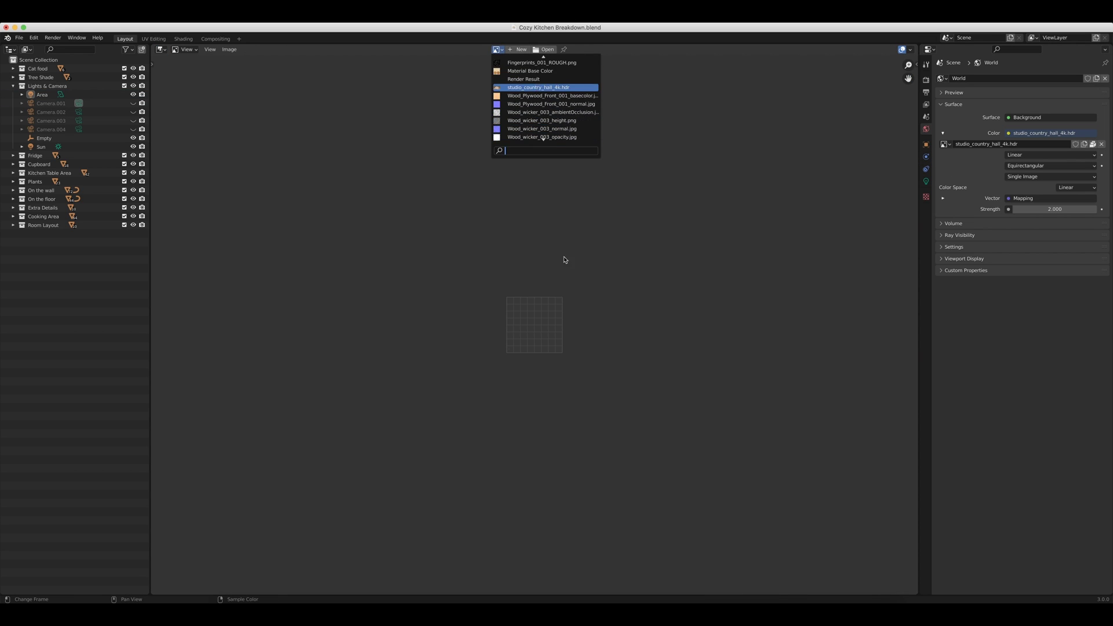
key("Return")
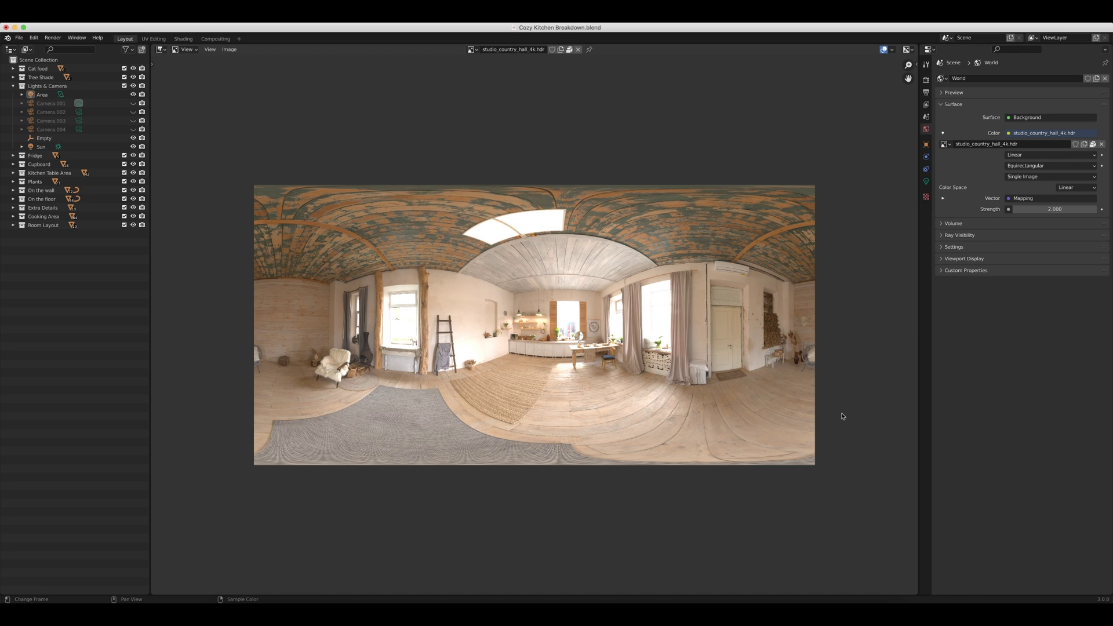
key("shift+F10")
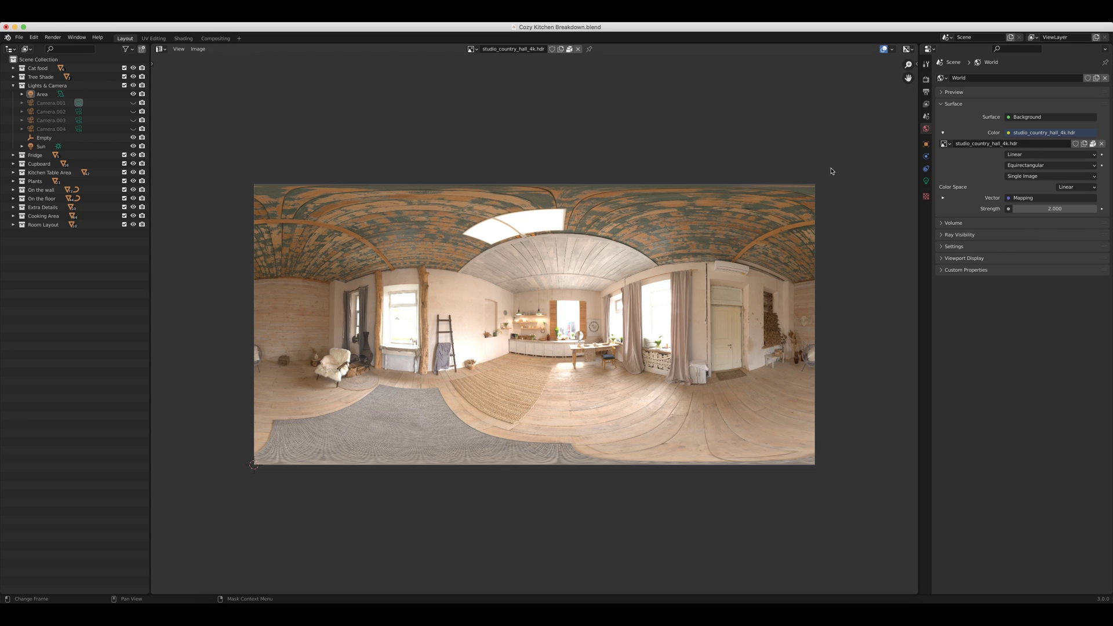
- Restore the 3D Viewport and render the kitchen scene as a still image
left_click(161, 49)
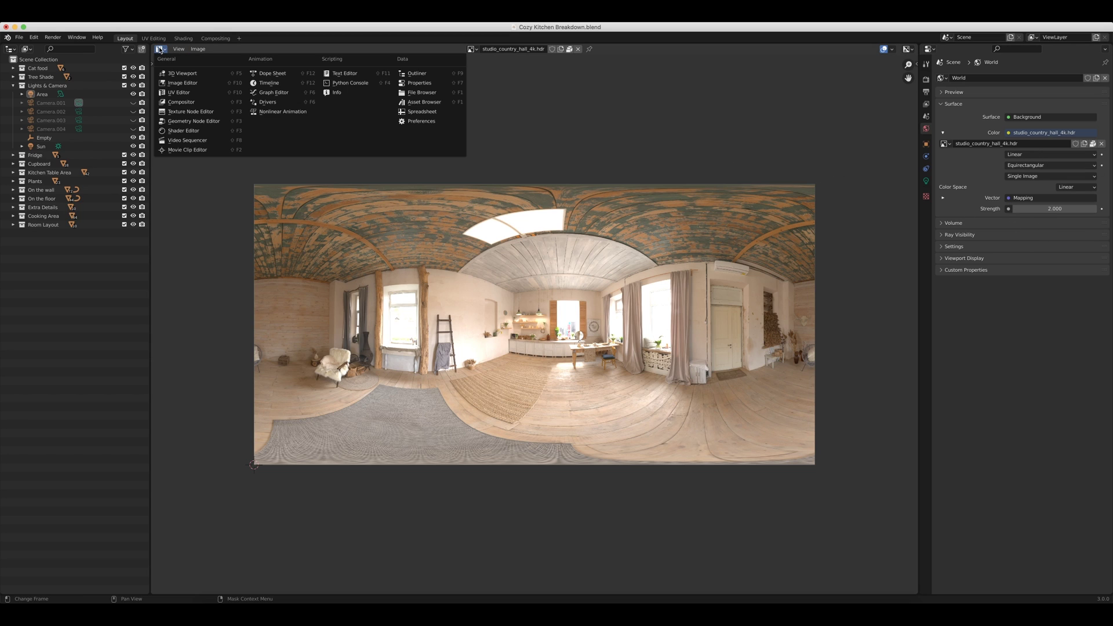
left_click(183, 74)
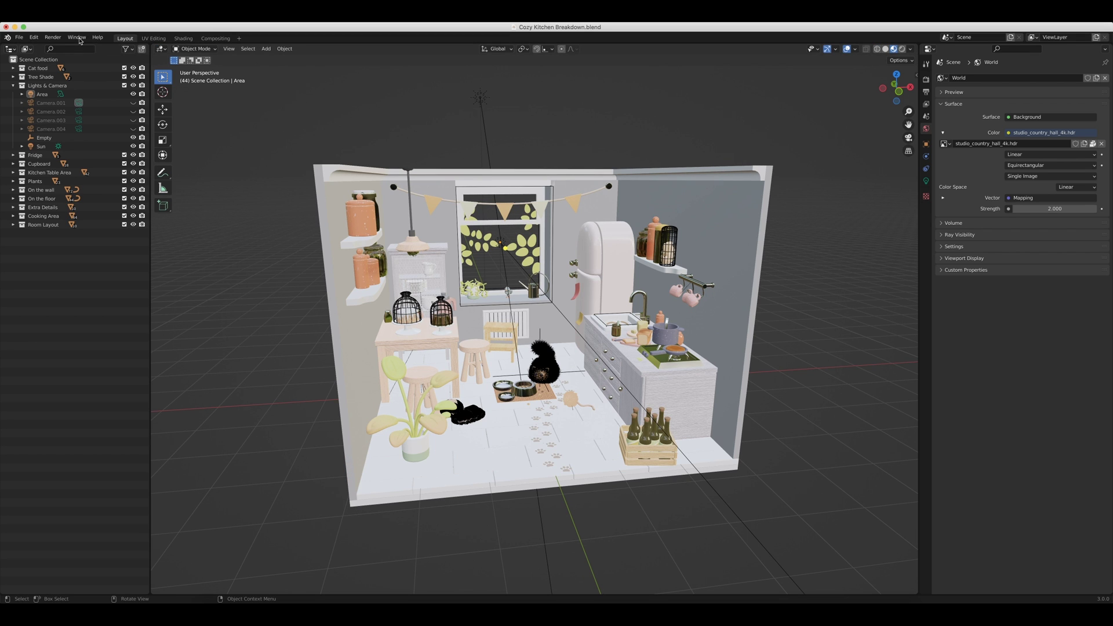
left_click(53, 37)
left_click(62, 52)
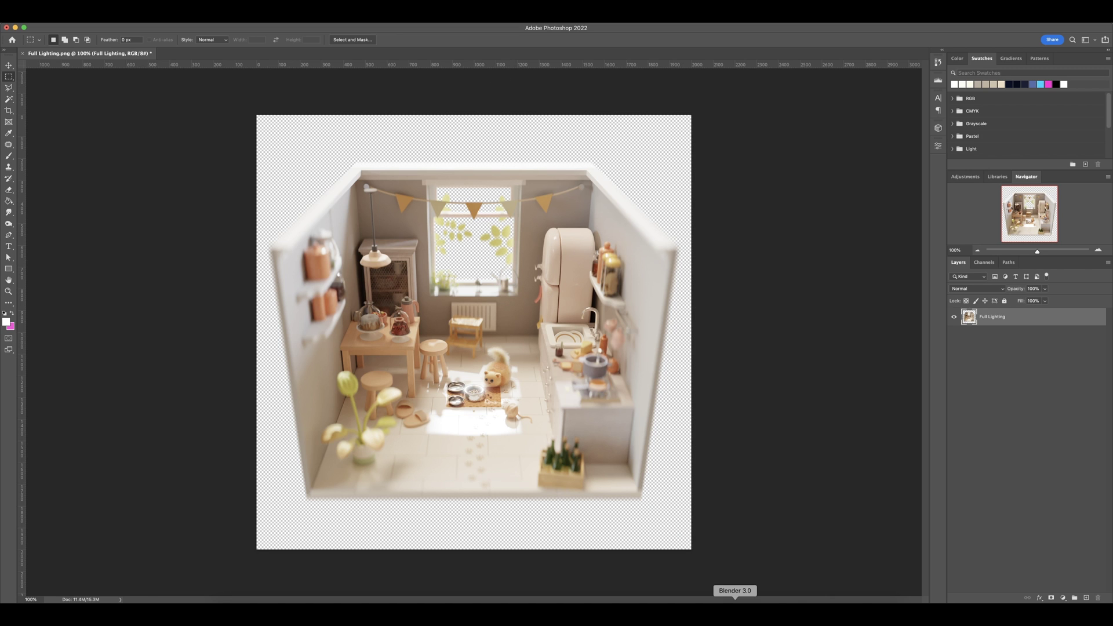
- Return to Blender and examine the Cycles render settings, including the transparent film option
left_click(735, 609)
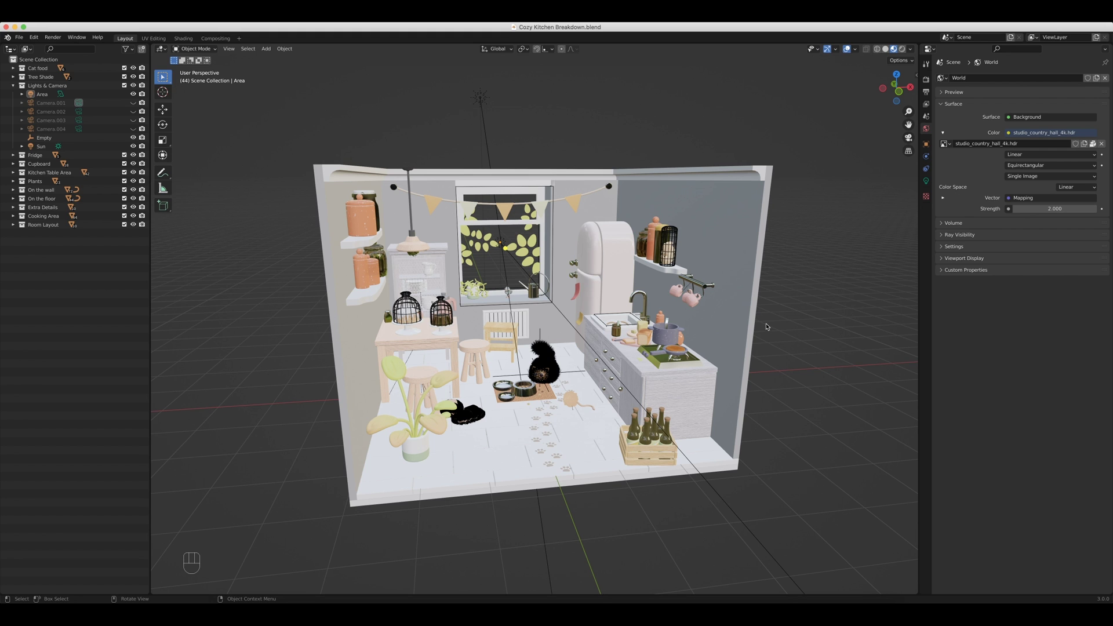
left_click(926, 80)
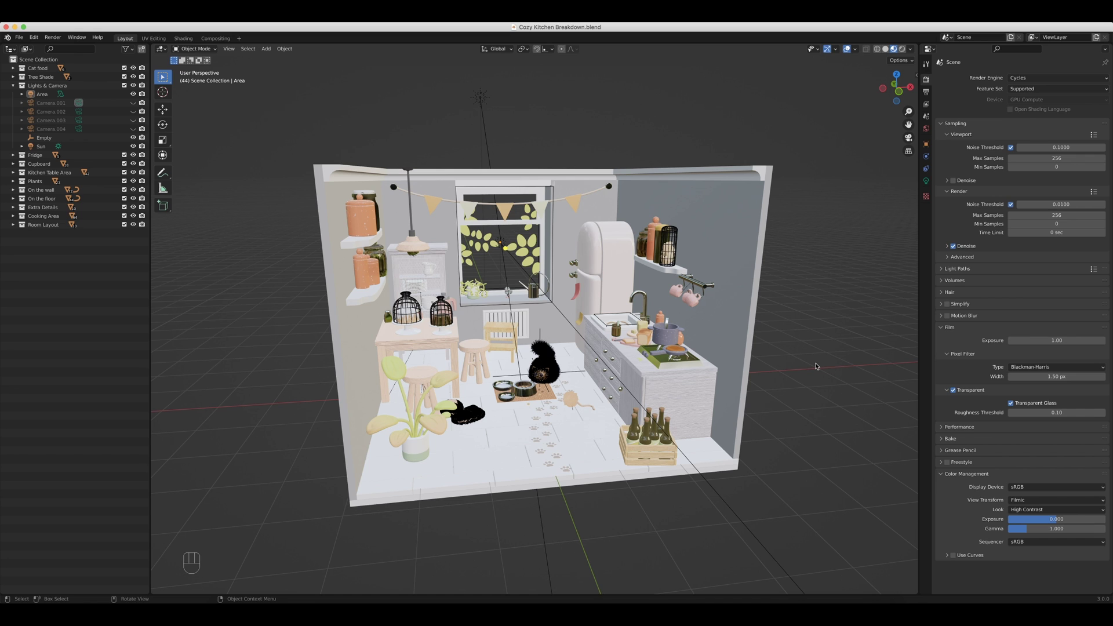
- Switch to Photoshop and add a new empty layer beneath the Full Lighting layer
key("super+Tab")
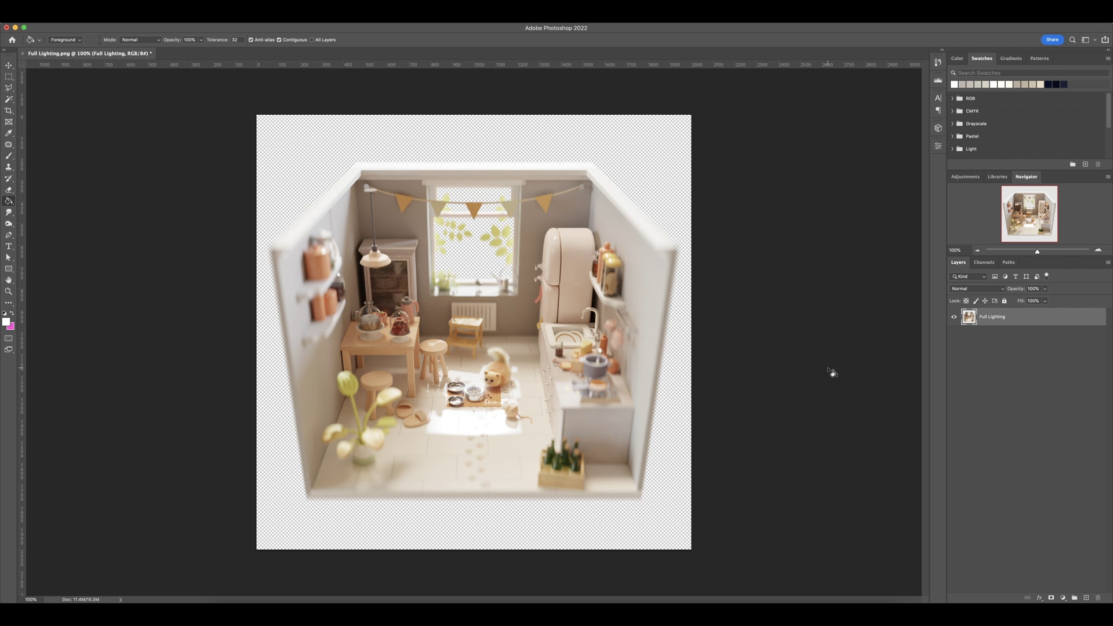
left_click(1087, 600)
left_click_drag(982, 317, 967, 345)
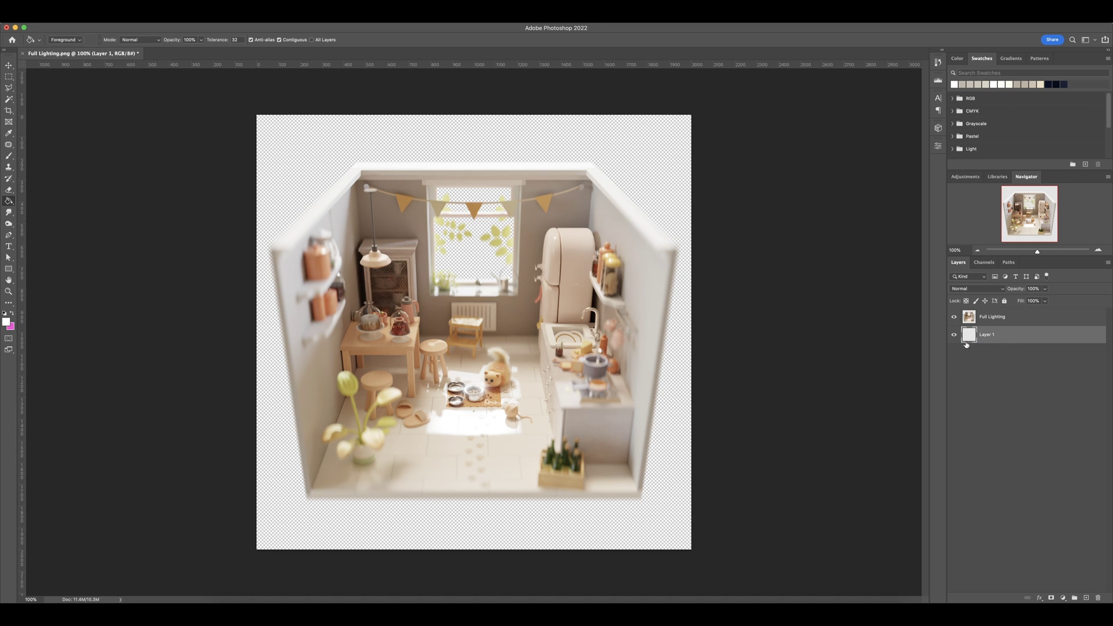
- Set the foreground color to warm grey b7b1a7 and fill the new background layer with it
left_click(6, 321)
mouse_move(133, 499)
left_mouse_down()
mouse_move(98, 526)
mouse_move(72, 500)
left_mouse_up()
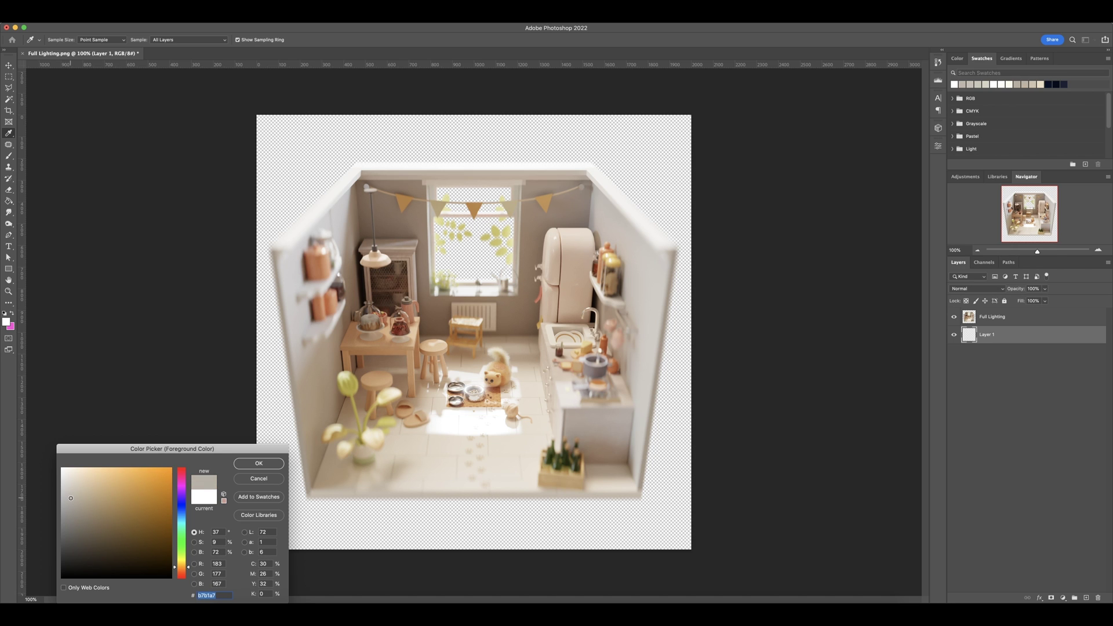
left_click(261, 463)
key("g")
left_click(283, 417)
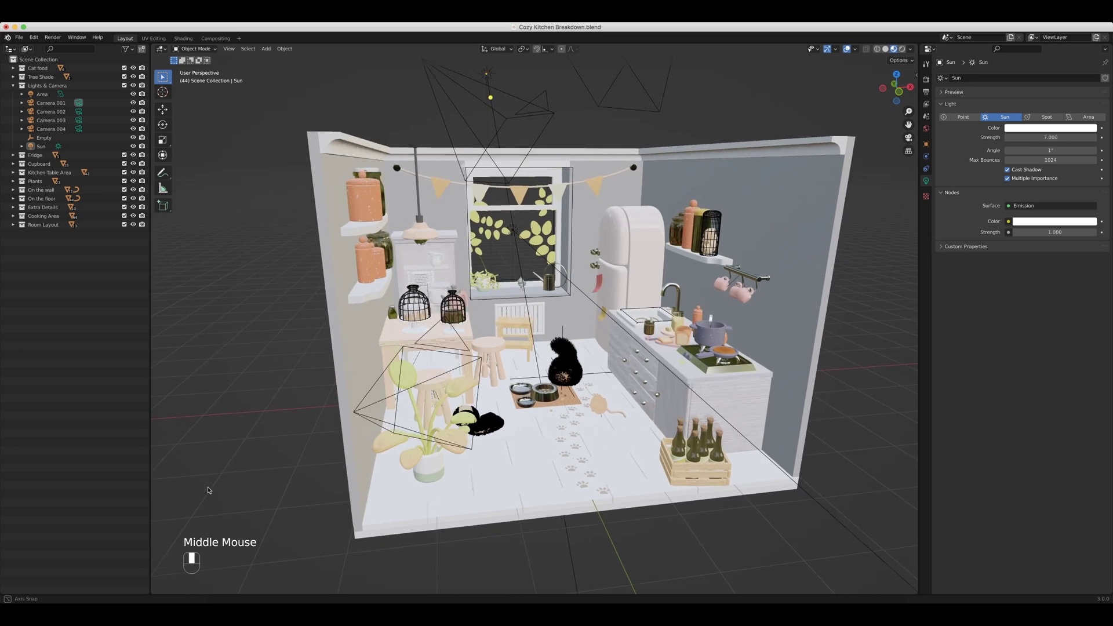
- Select the Sun light outside the window and examine its angle through the window, color and strength
middle_click_drag(244, 499, 201, 499)
middle_click_drag(195, 499, 290, 497)
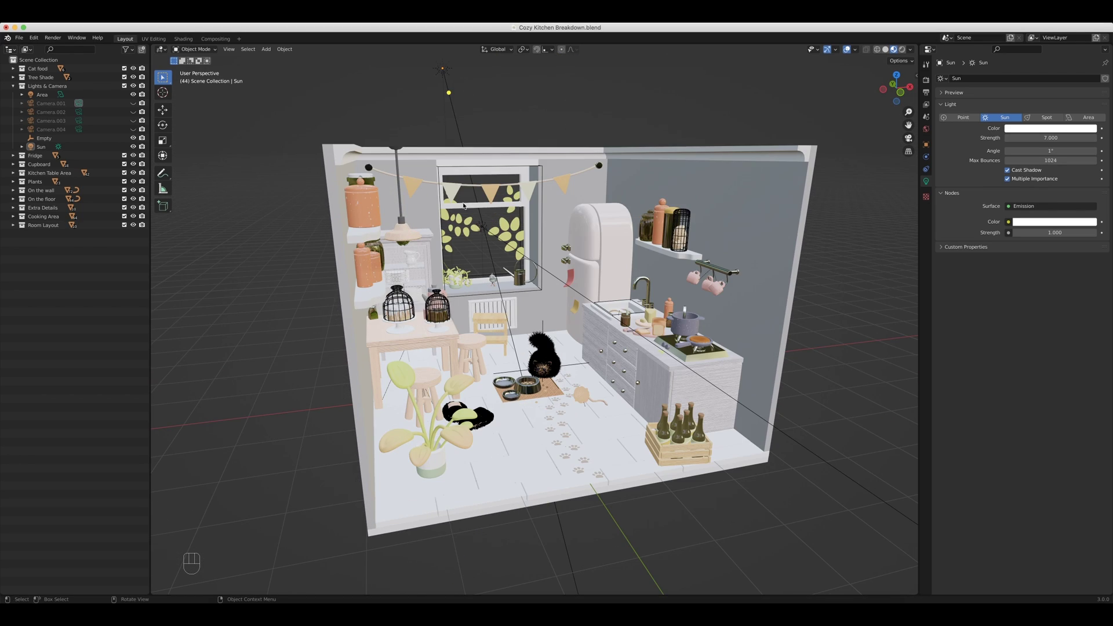
middle_click_drag(549, 240, 342, 142)
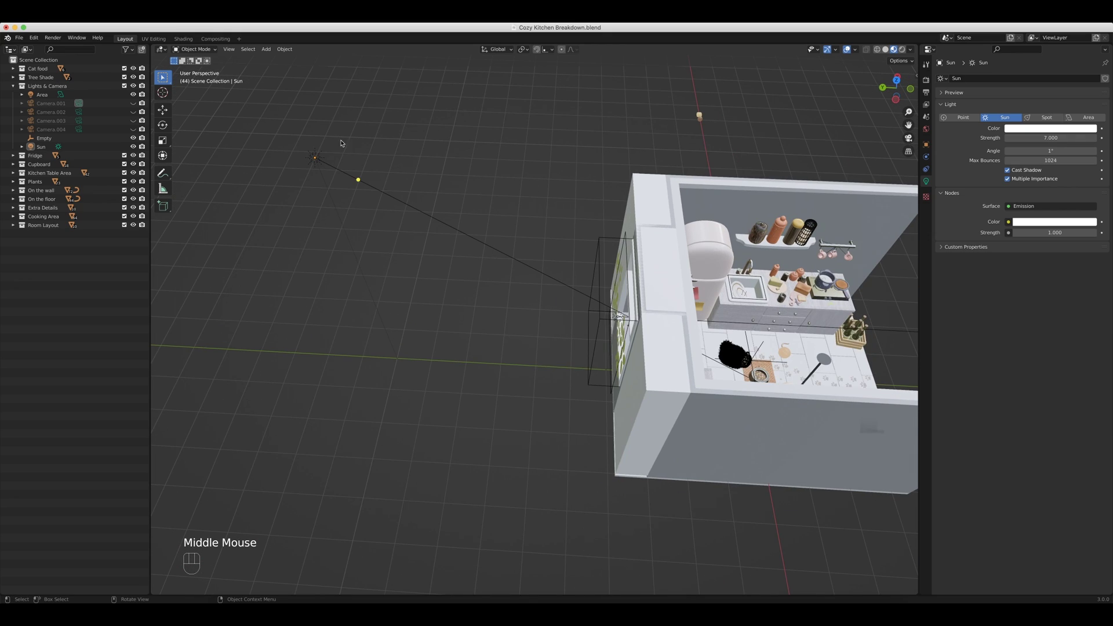
left_click(316, 158)
middle_click_drag(399, 251, 503, 369)
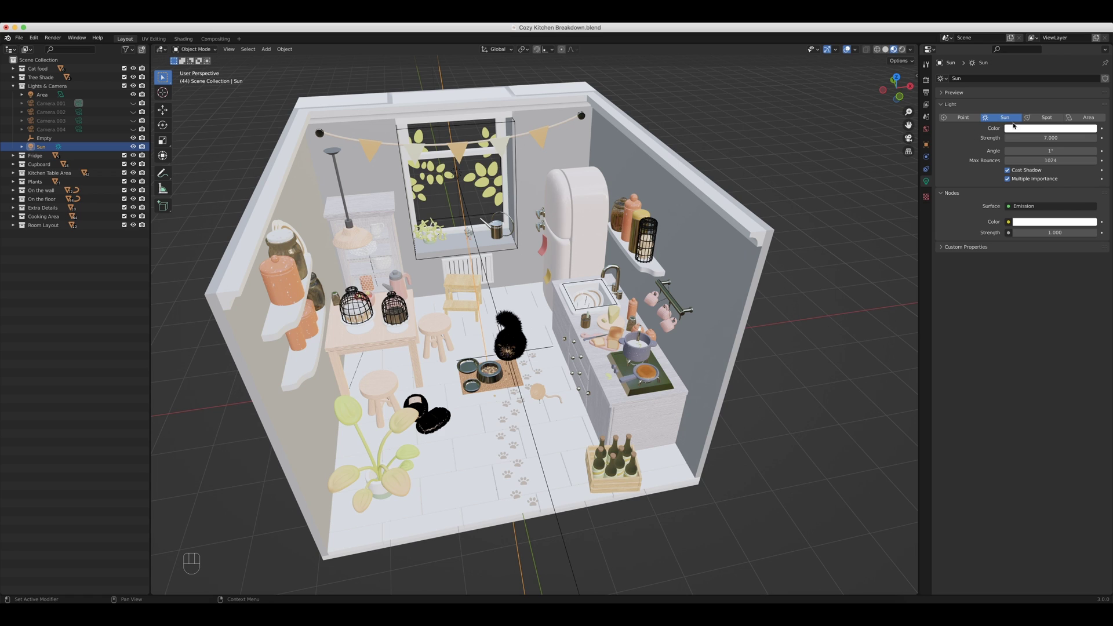
left_click(1033, 131)
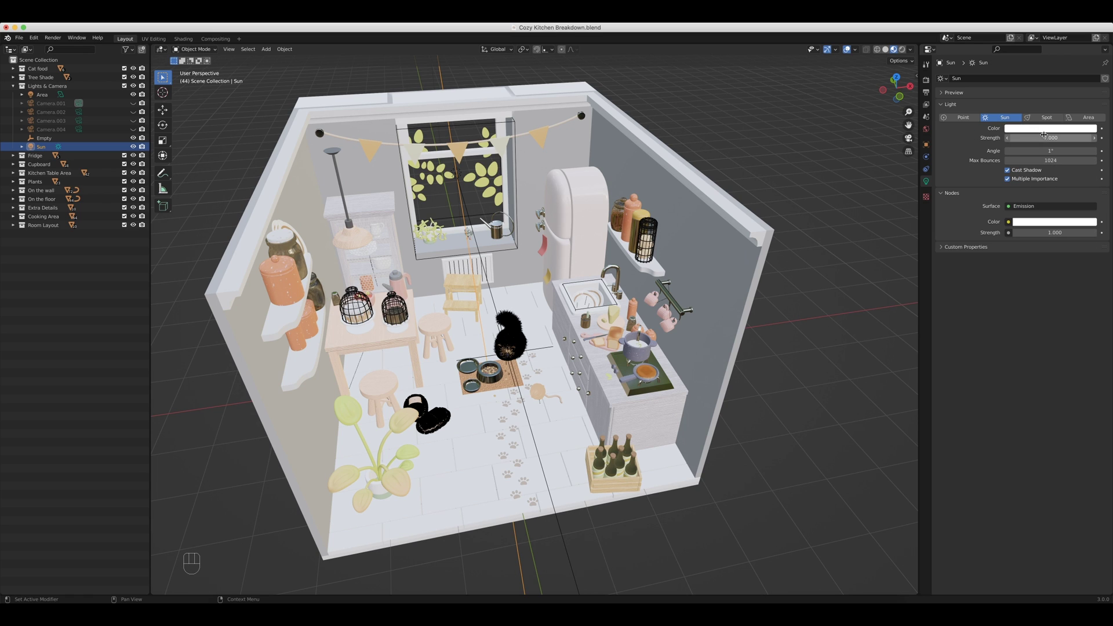
left_click_drag(1027, 140, 1061, 135)
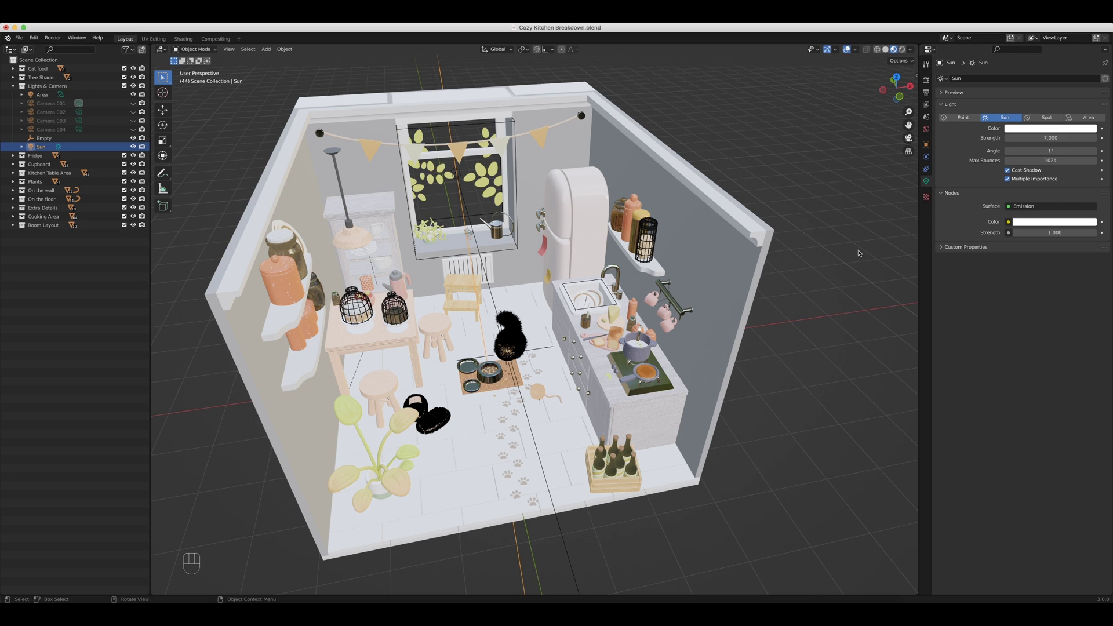
- Render the kitchen with sunlight only, disabling the Area light and setting the world background strength to 0
left_click(134, 95)
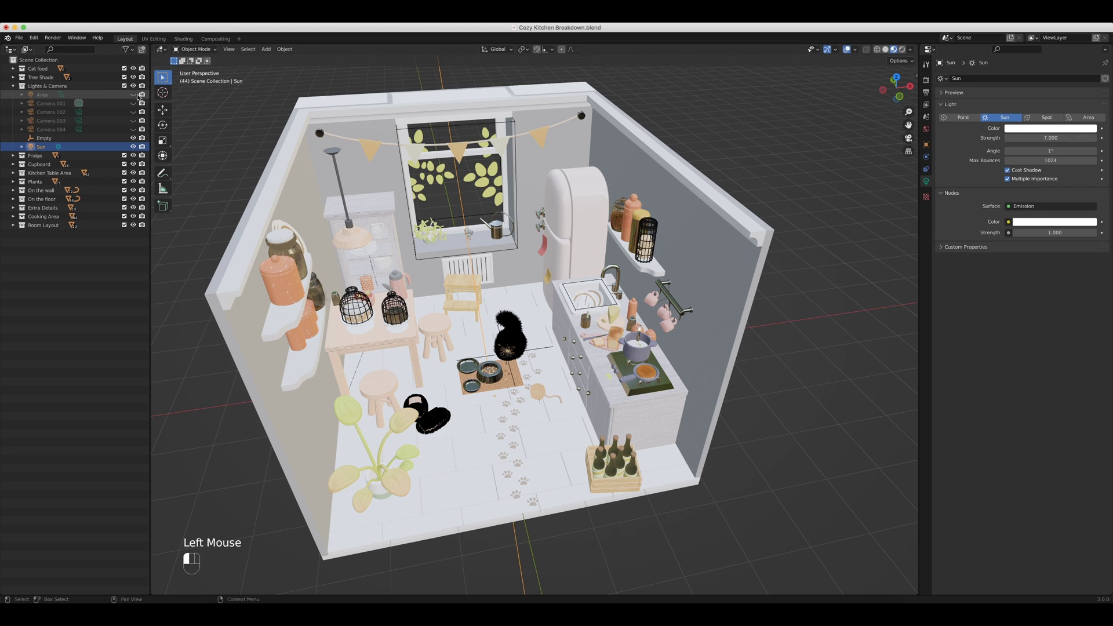
left_click(926, 129)
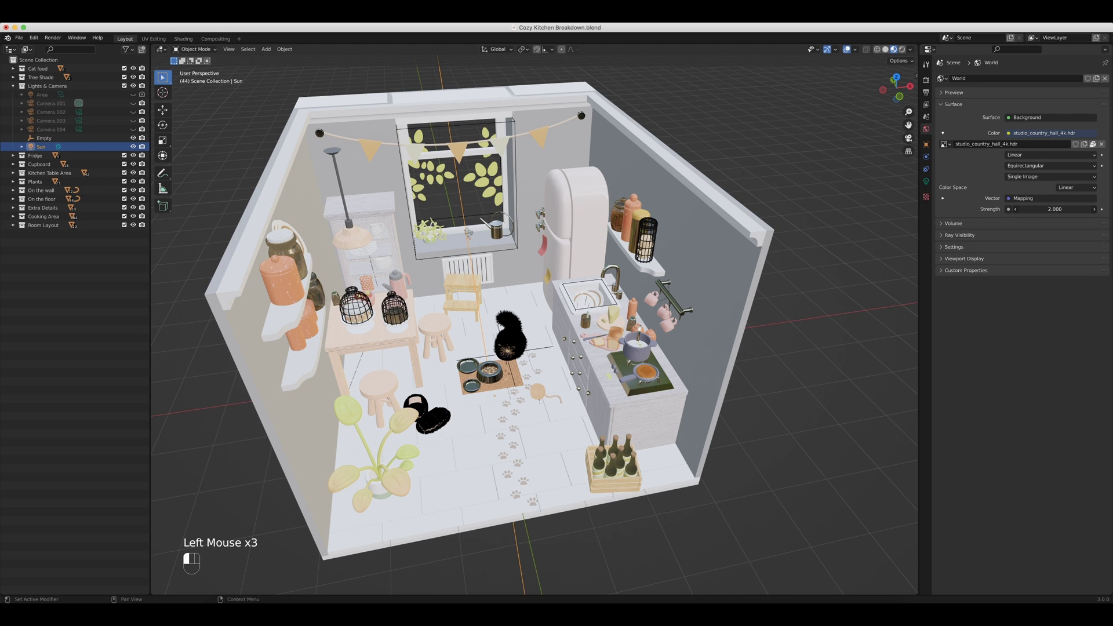
left_click_drag(1054, 210, 1014, 209)
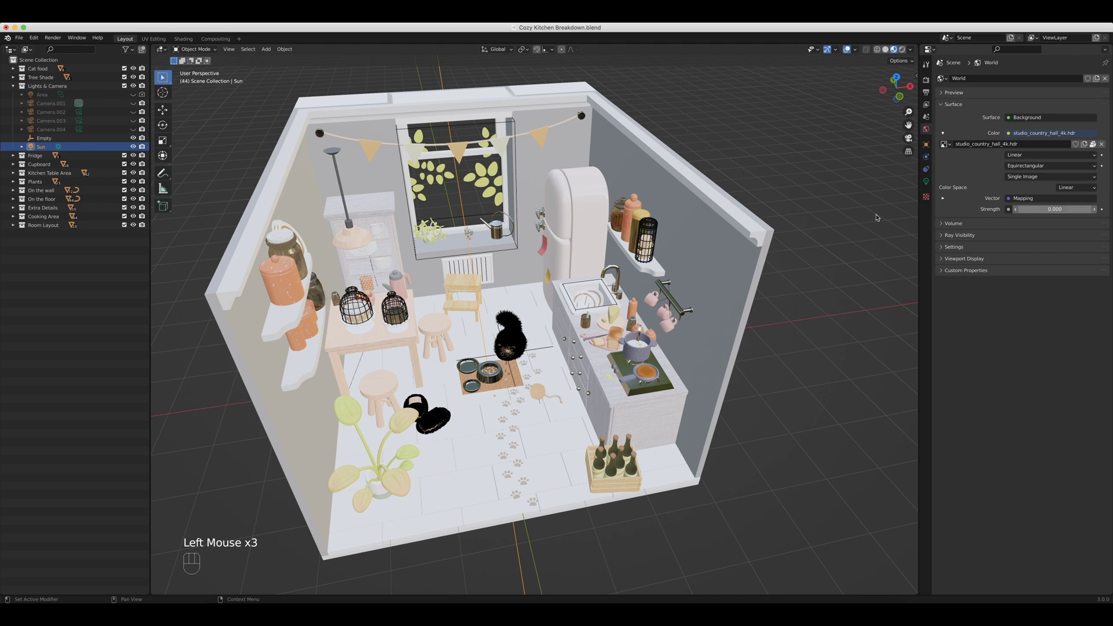
left_click(53, 38)
left_click(59, 50)
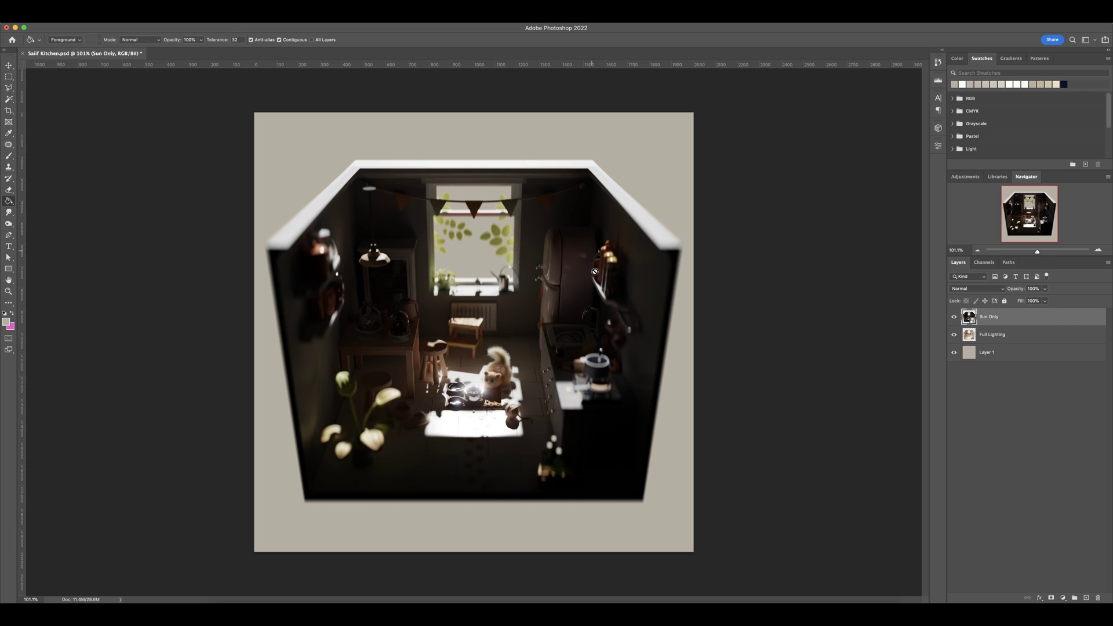
- In Photoshop, toggle the Sun Only layer's visibility to compare it with the Full Lighting render
left_click(954, 317)
left_click(953, 317)
left_click(954, 317)
left_click(954, 317)
left_click(953, 317)
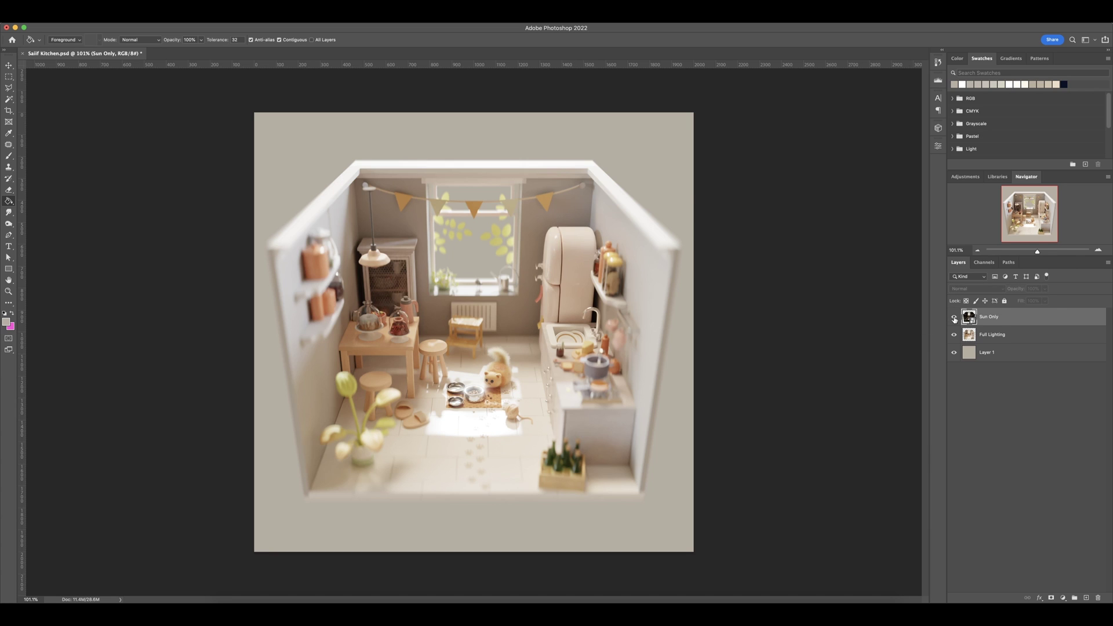
left_click(954, 317)
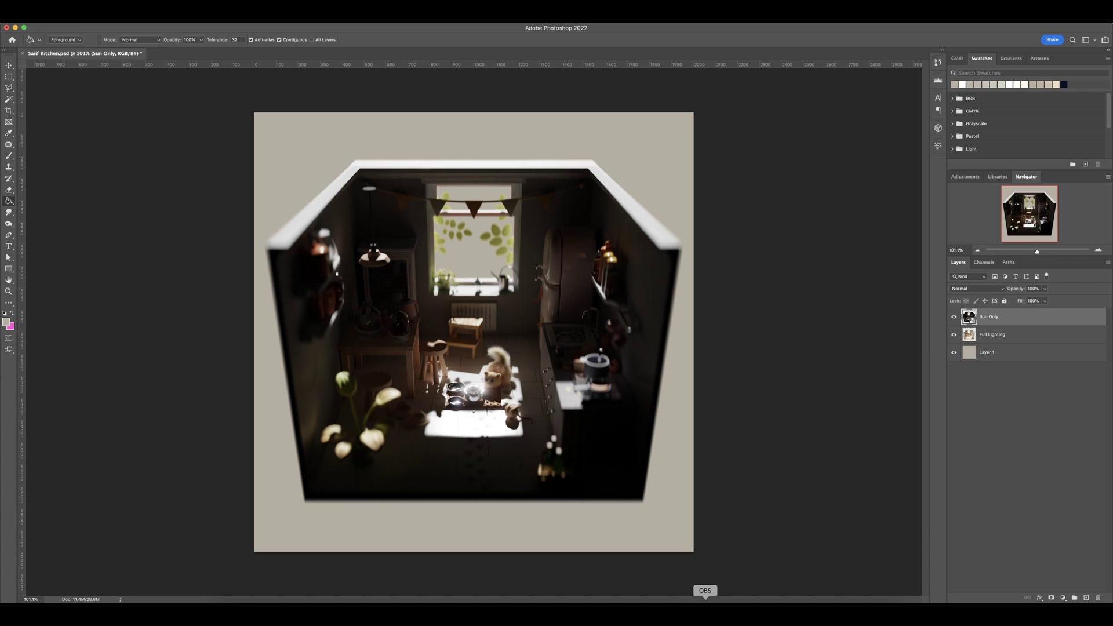
- Switch to Blender, hide Plane.002 of the Room Layout collection in the viewport, and select the Sun light
left_click(735, 609)
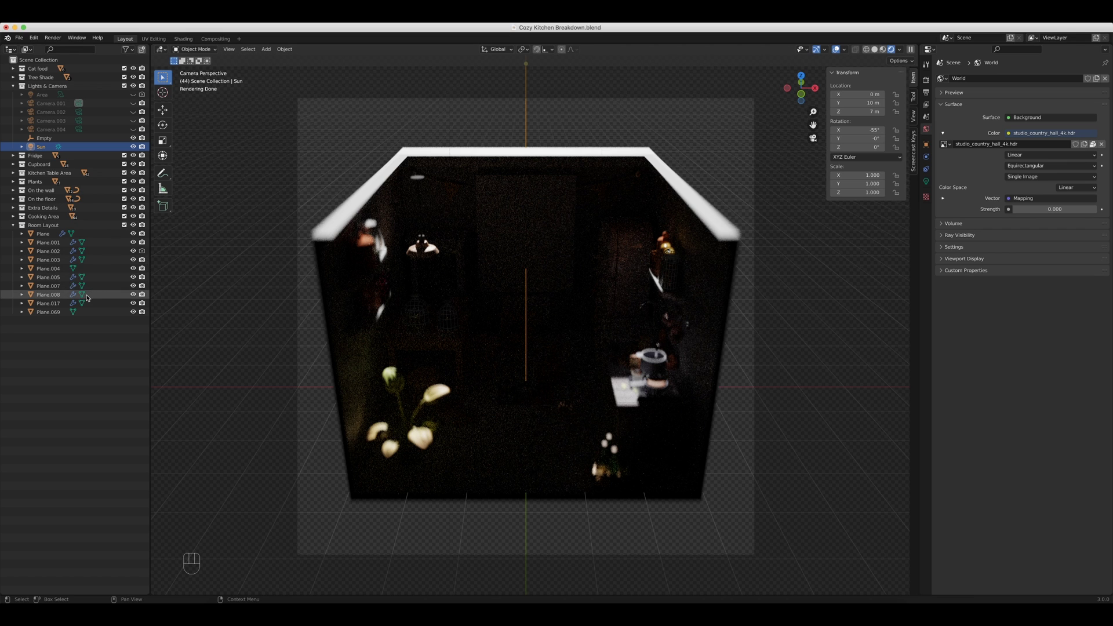
left_click(133, 251)
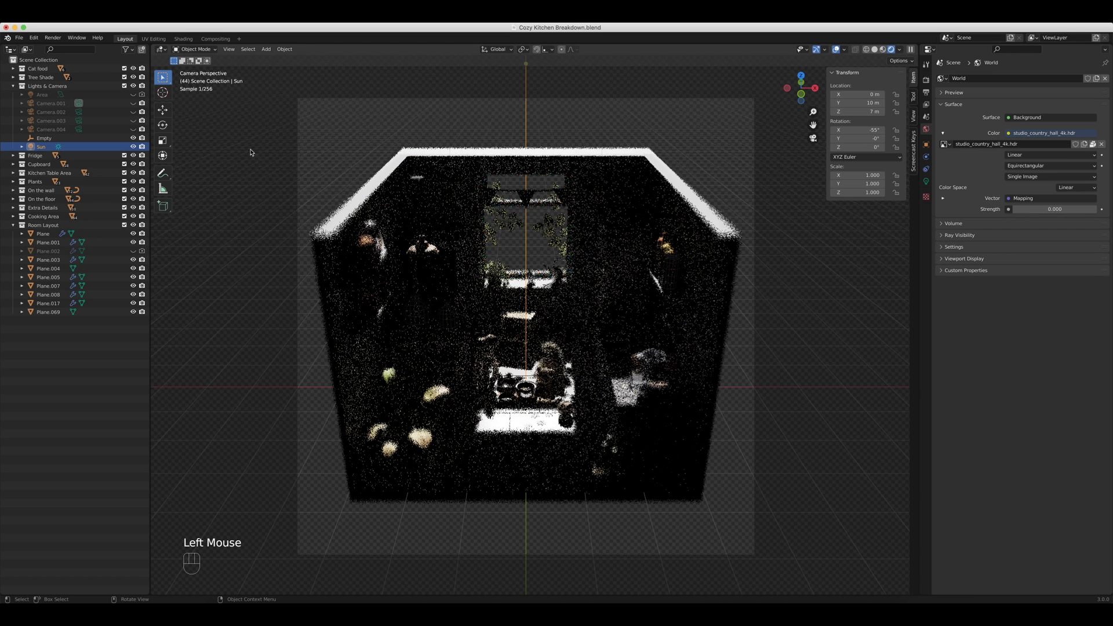
left_click(41, 149)
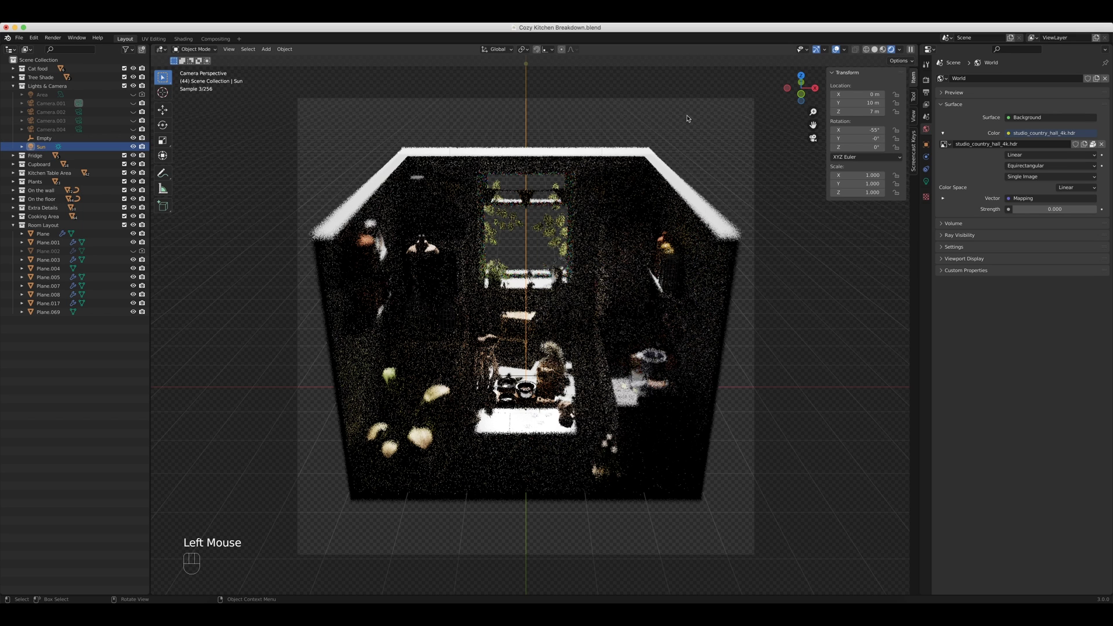
- Try X rotations of -50° and -54° on the Sun light to see how its beam falls through the window
double_click(868, 132)
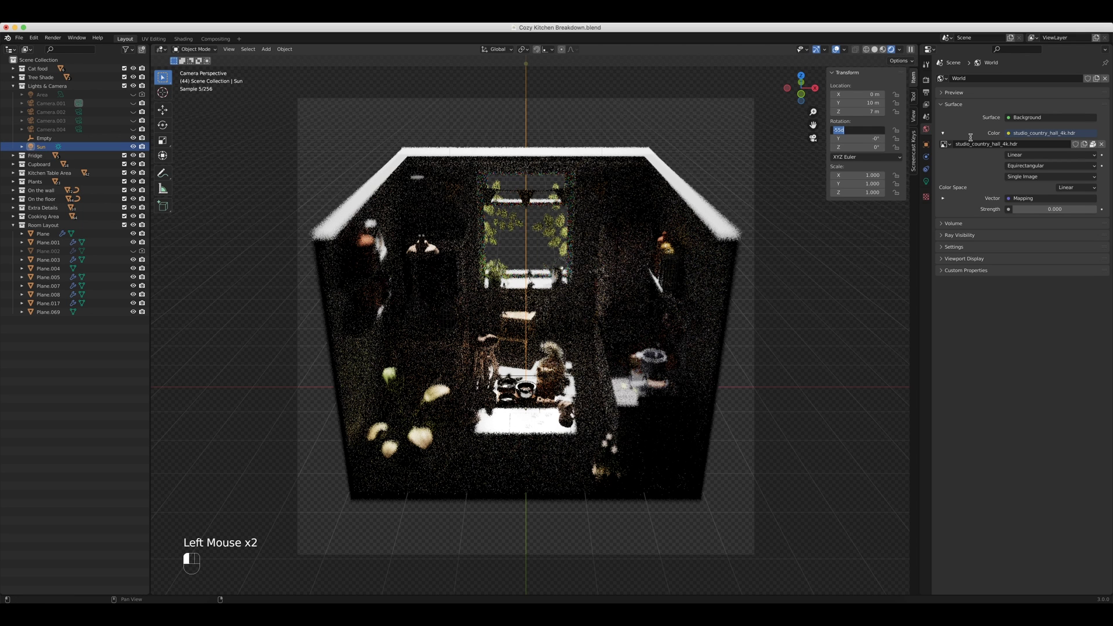
type("-50")
key("Return")
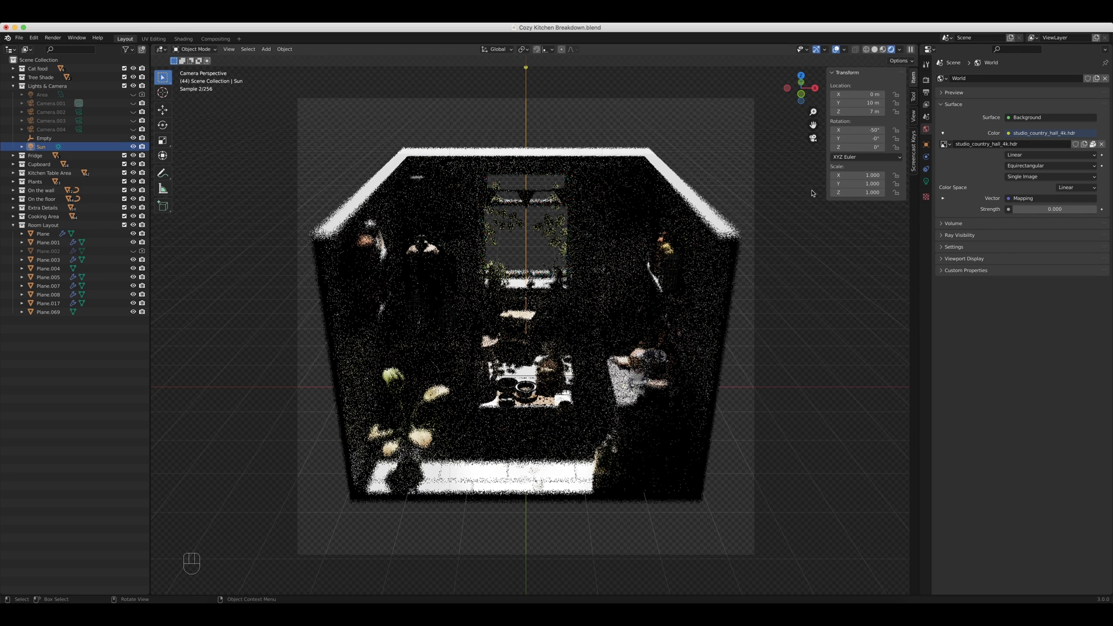
left_click_drag(864, 131, 862, 131)
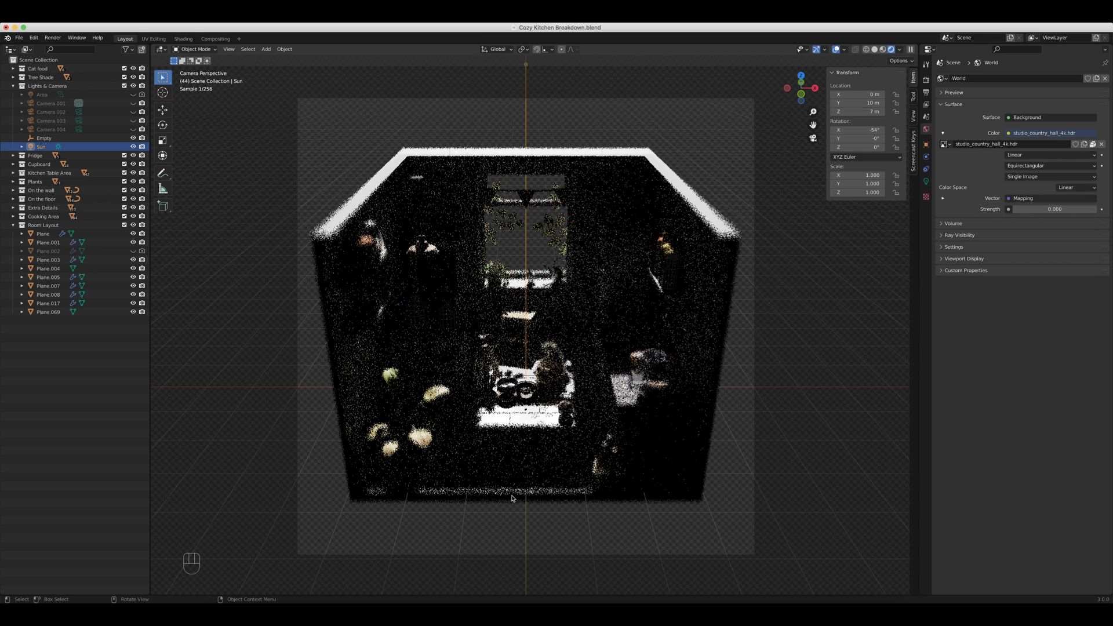
- Set the Sun light's X rotation to -55°
left_click(860, 131)
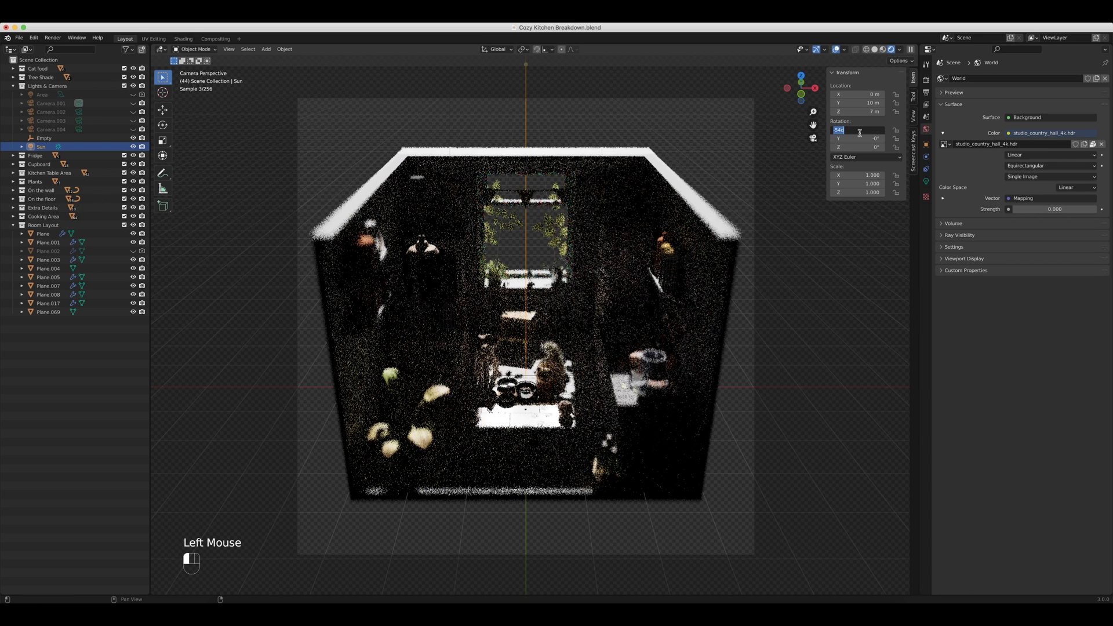
type("-55")
key("Return")
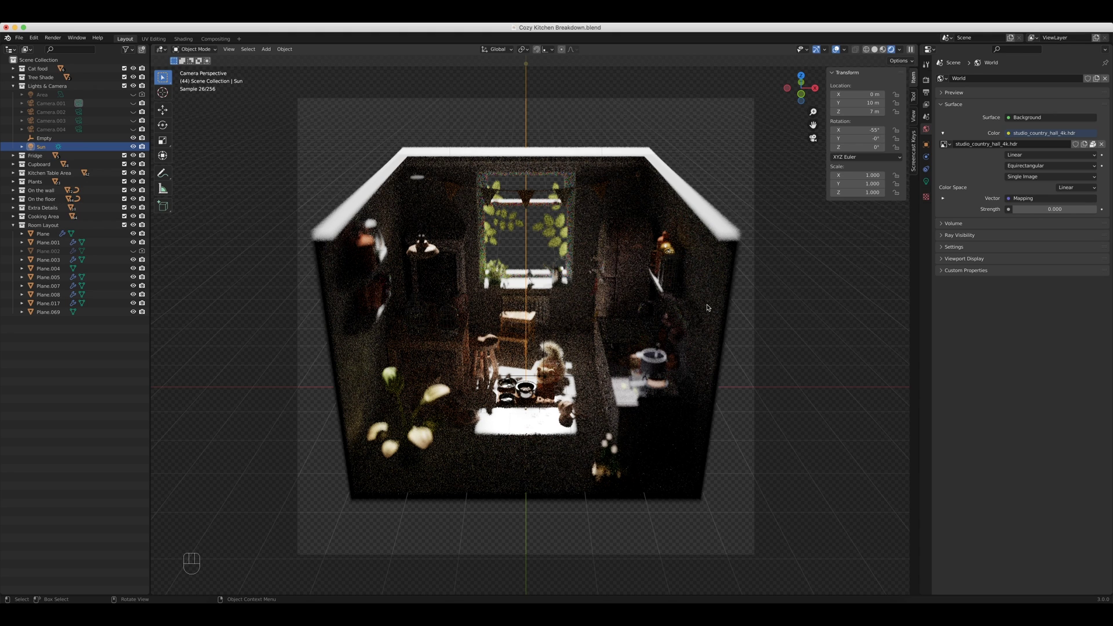
- Set the world background strength to 2.0 and disable the Sun light in both the viewport and renders
left_click(1042, 209)
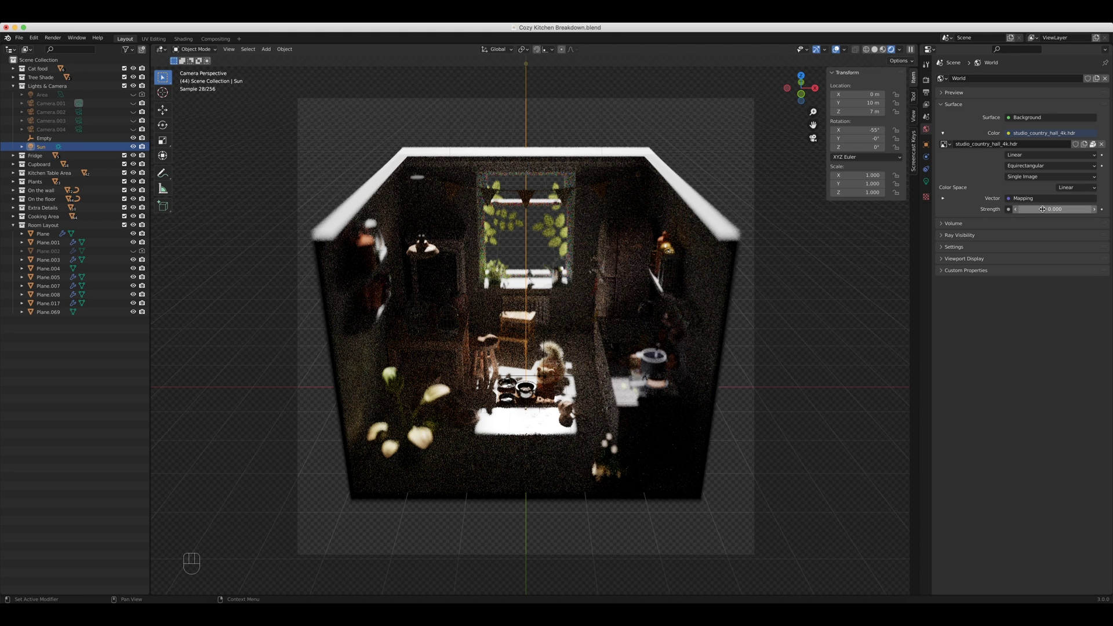
type("20")
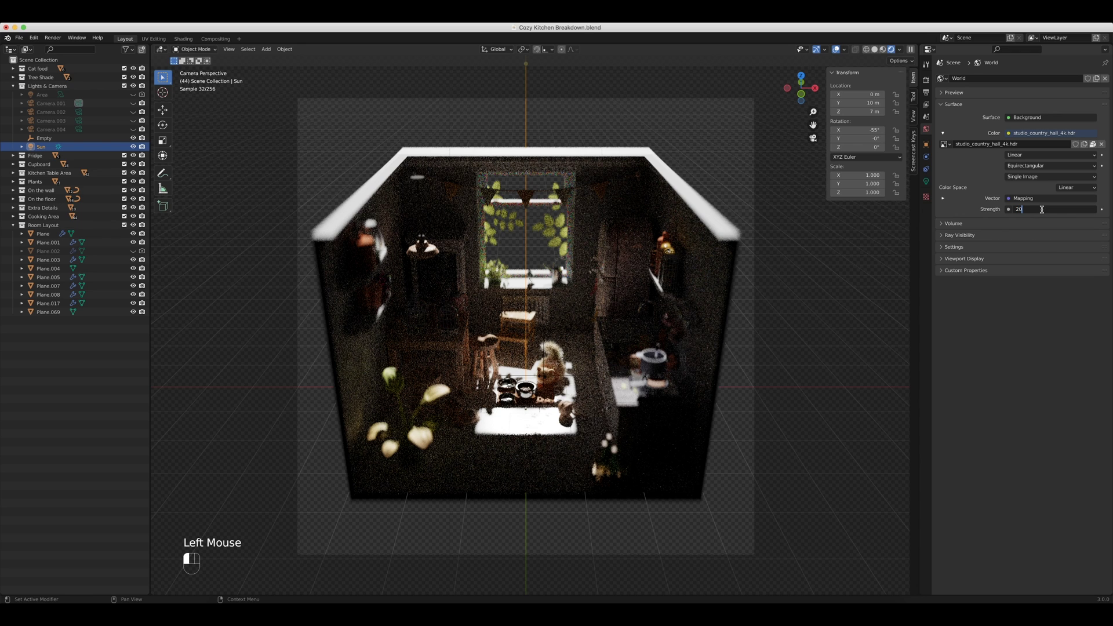
key("Return")
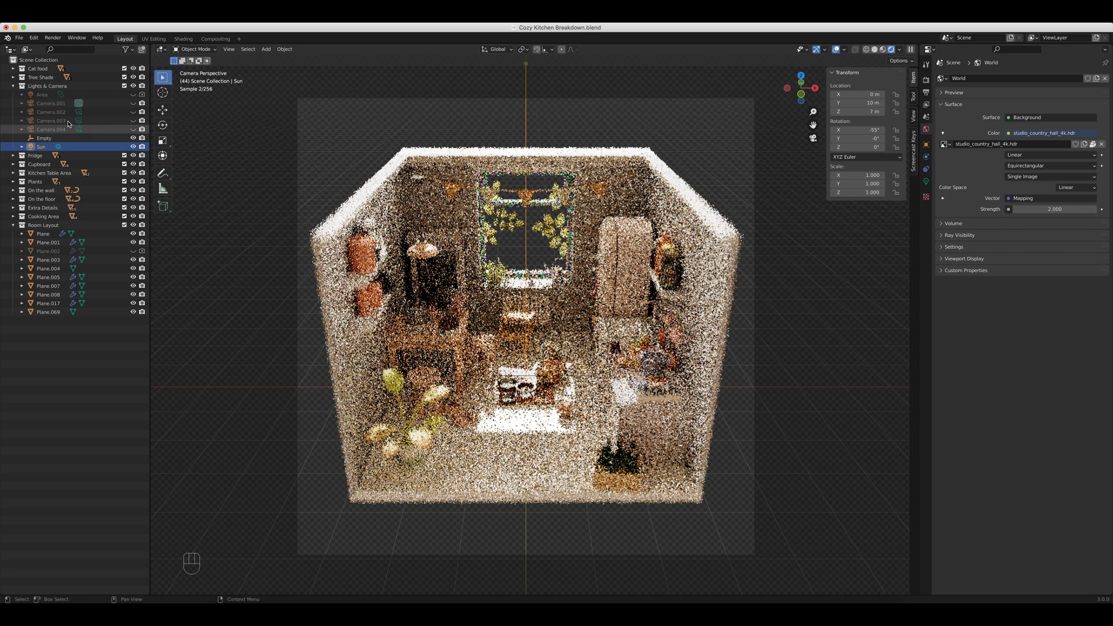
left_click(133, 146)
left_click(141, 147)
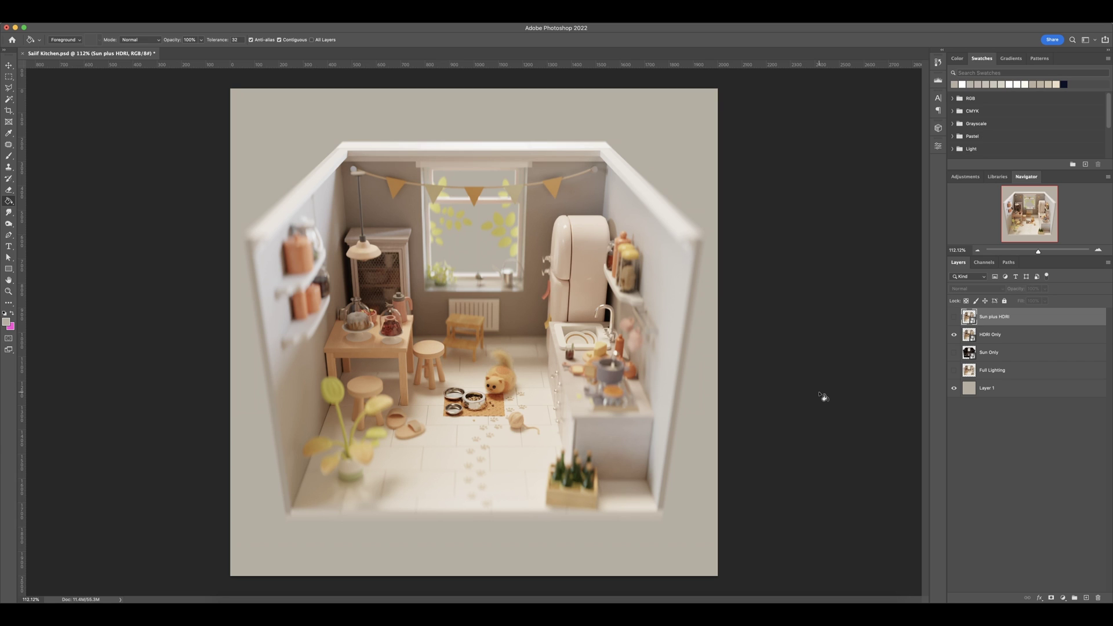
- In Photoshop, toggle the Sun plus HDRI layer's visibility to compare it with the HDRI Only render
left_click(955, 318)
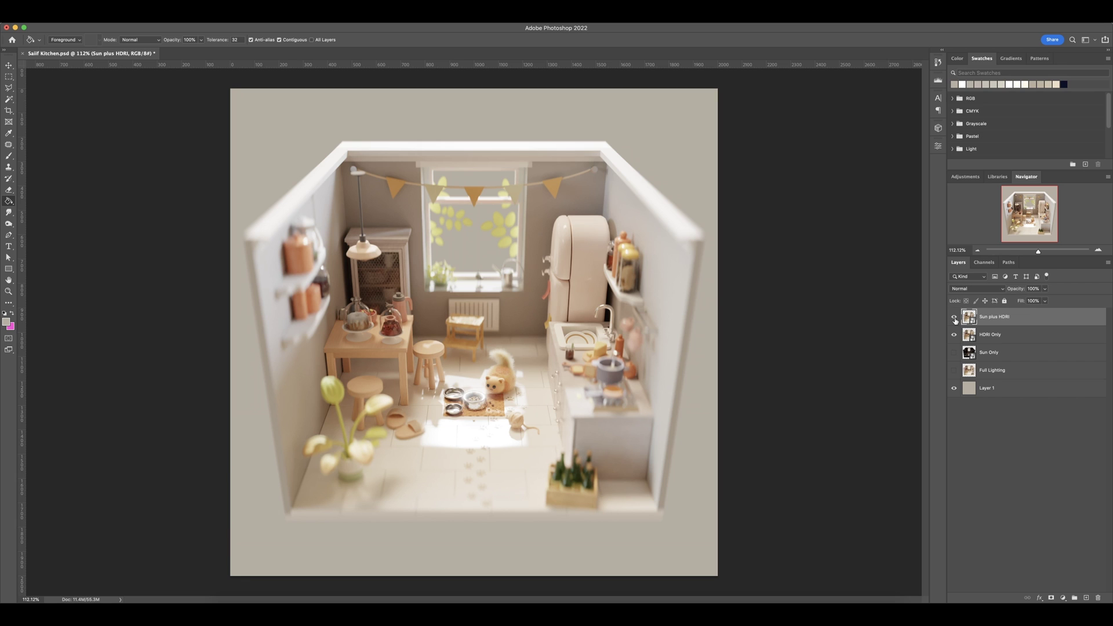
left_click(955, 317)
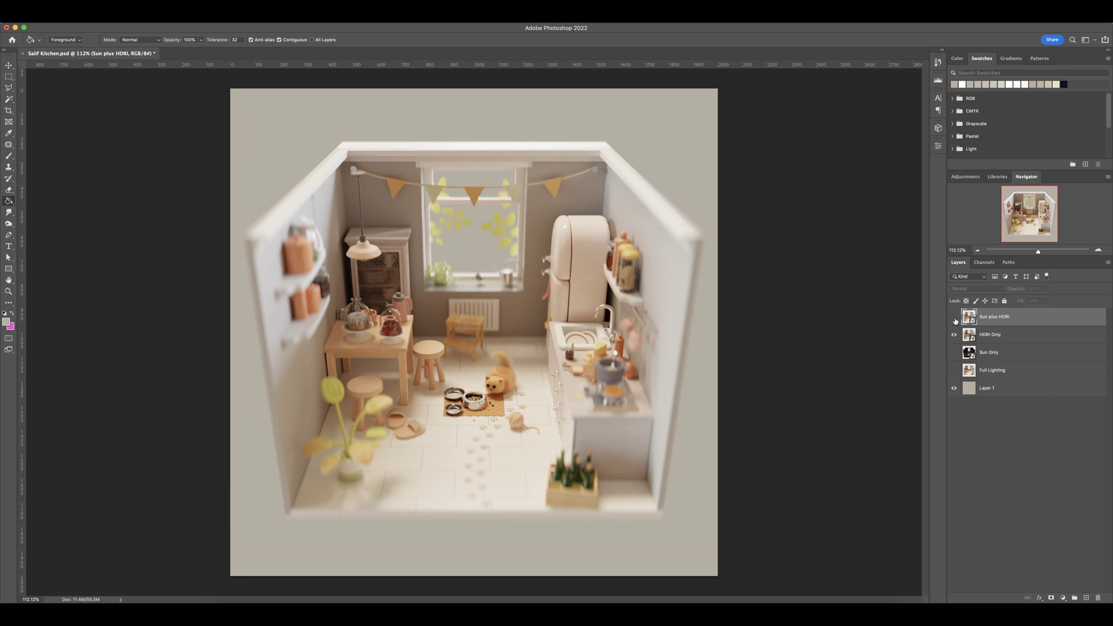
left_click(954, 317)
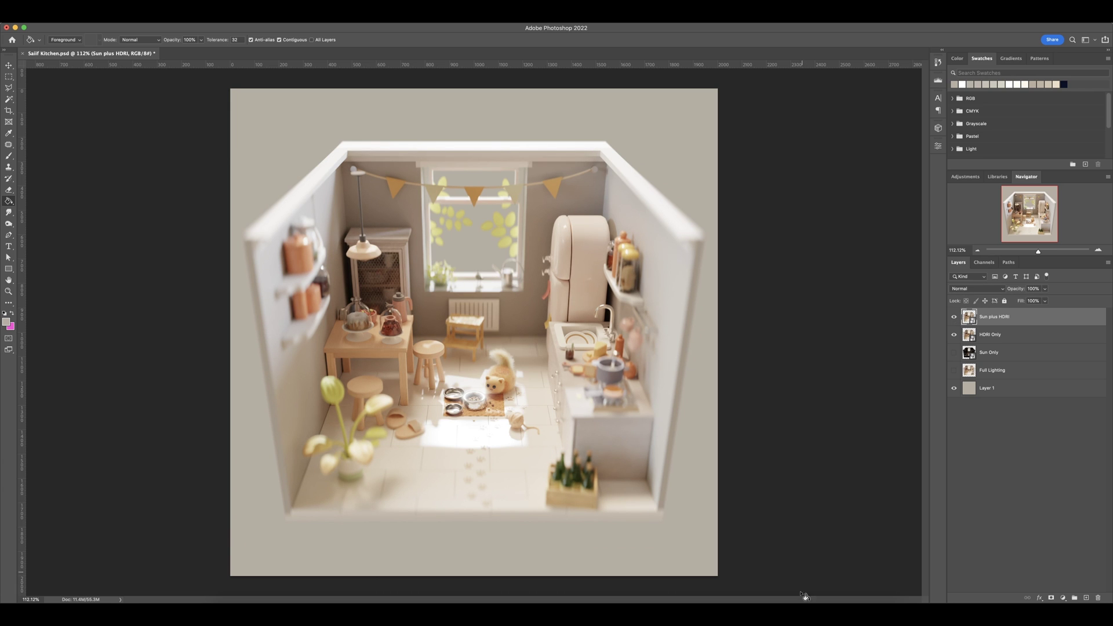
- Back in Blender, swap the Sun for the Area light in the viewport and open the Area light's settings
left_click(734, 606)
left_click(546, 272)
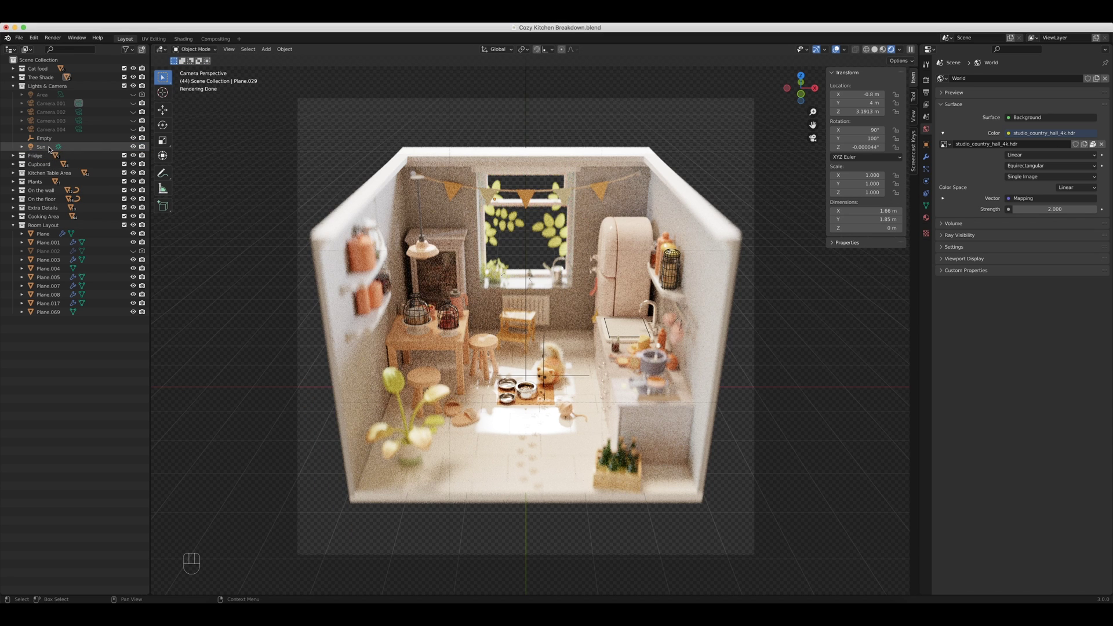
left_click(132, 147)
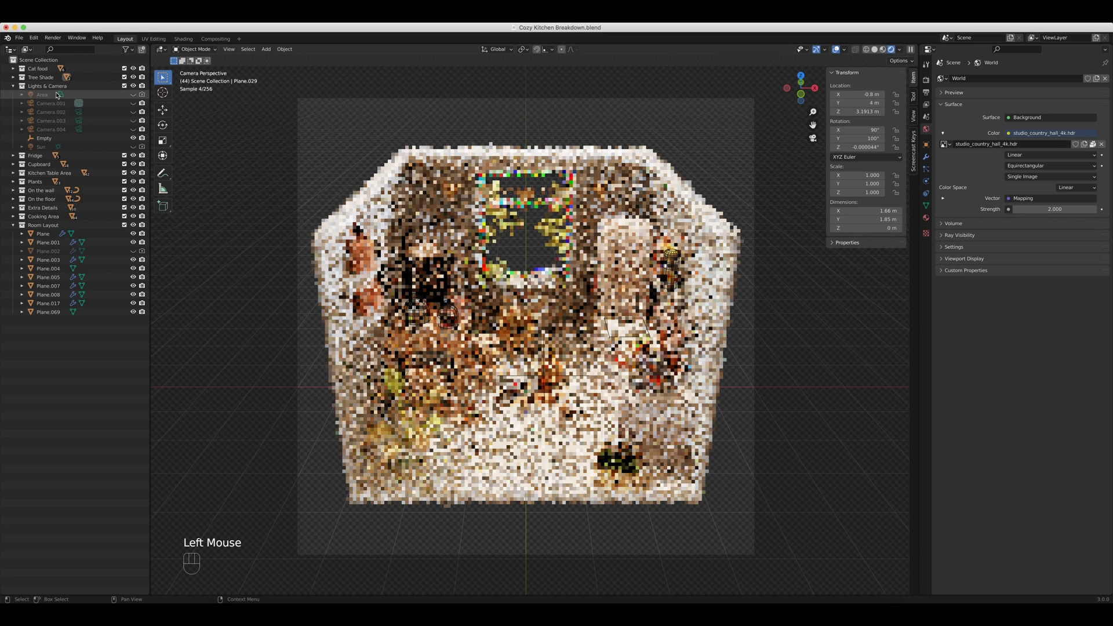
left_click(132, 95)
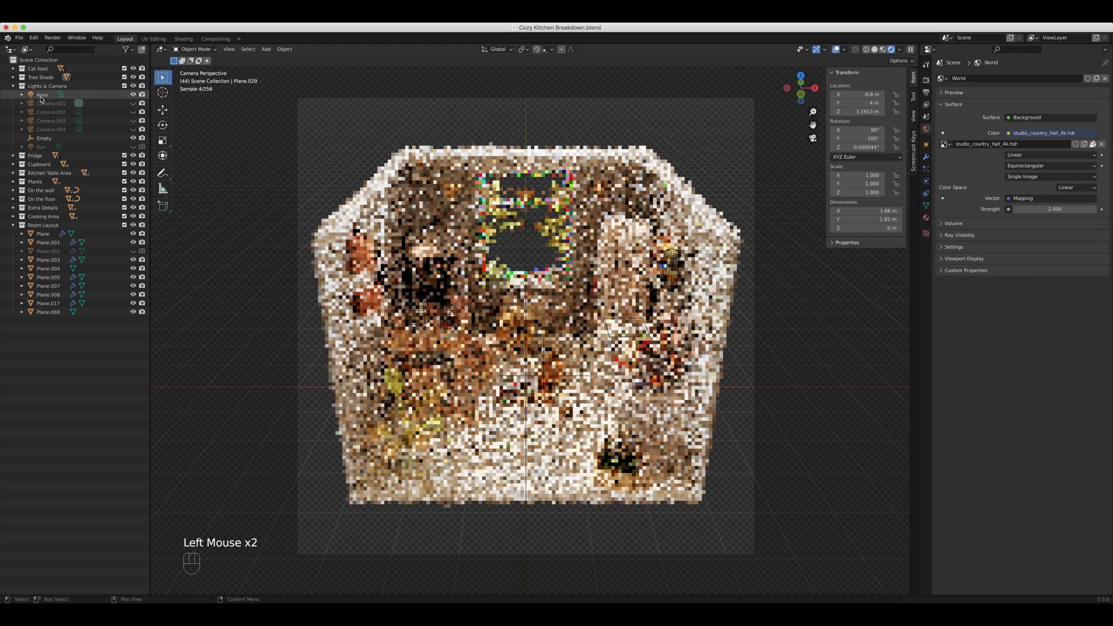
left_click(53, 95)
left_click(926, 182)
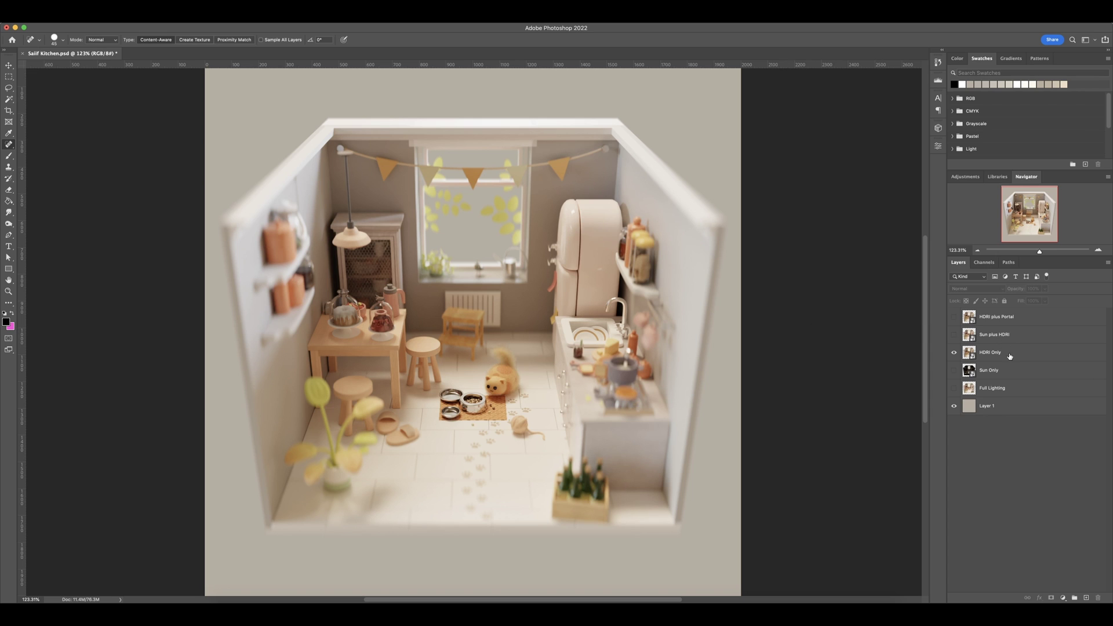
- In Photoshop, show the HDRI plus Portal layer and examine the window area up close
left_click(954, 318)
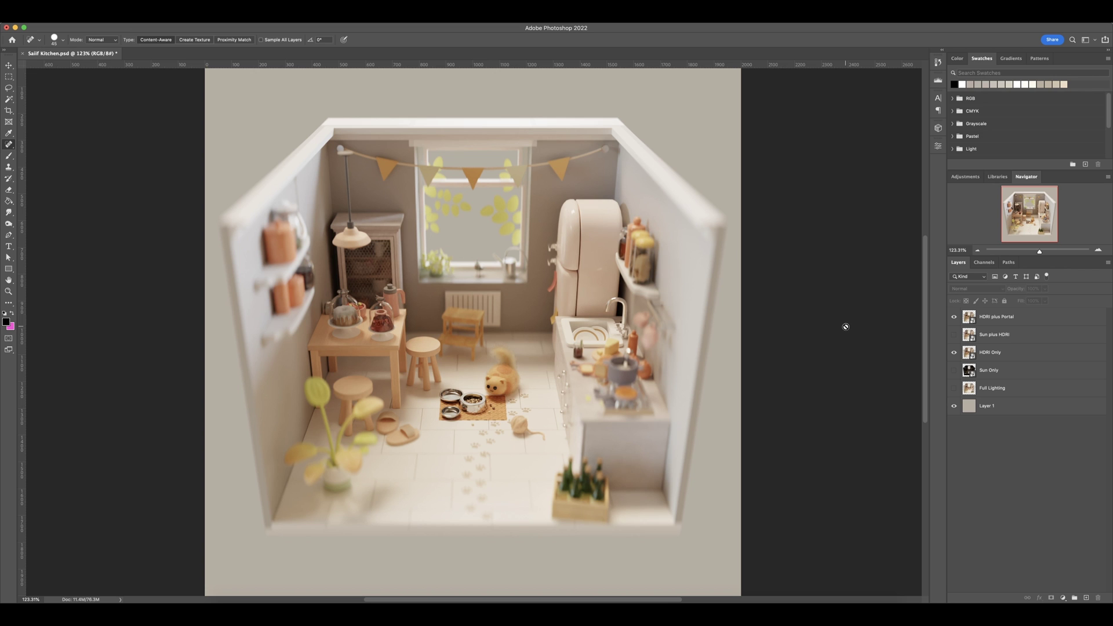
scroll(443, 201, "up", 10, "alt")
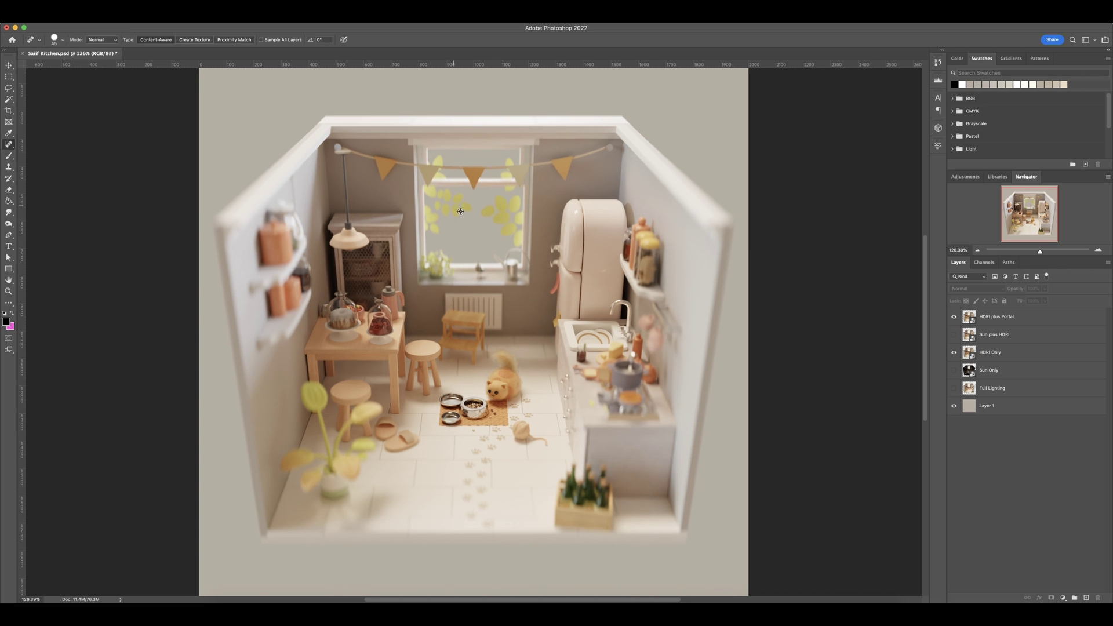
scroll(483, 225, "down", 10, "alt")
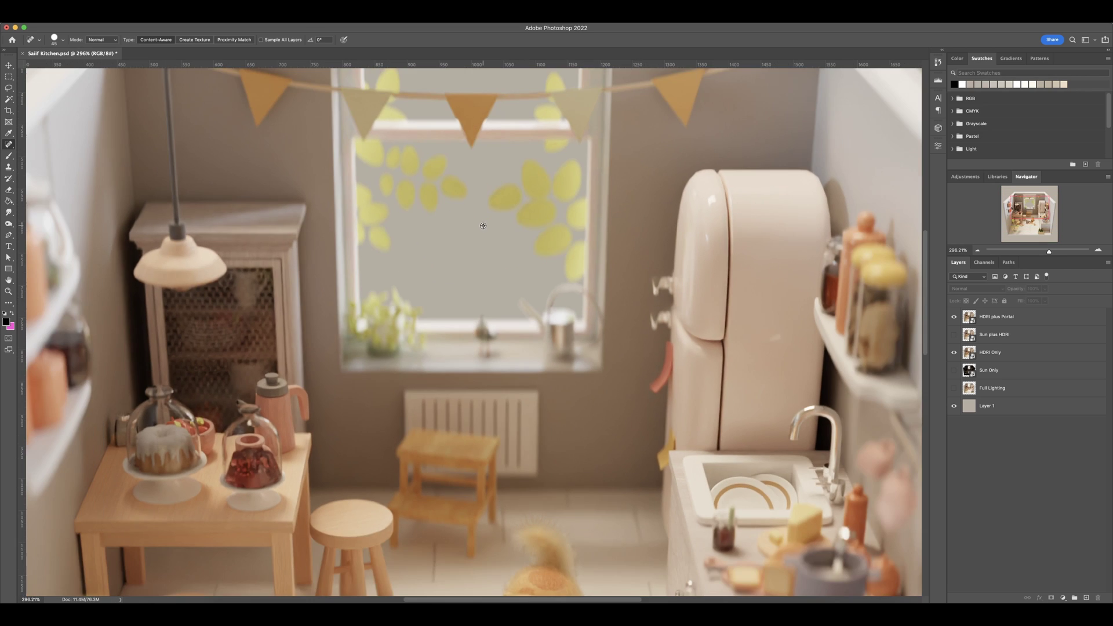
scroll(483, 226, "up", 8, "alt")
scroll(482, 226, "down", 8, "alt")
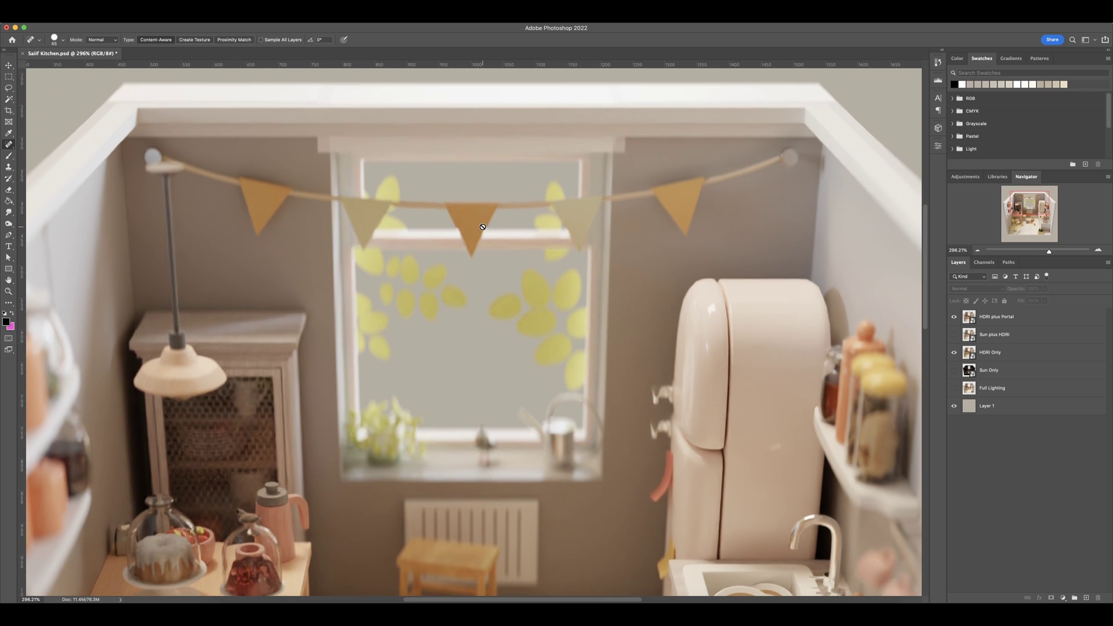
scroll(483, 227, "up", 8, "alt")
- Toggle the HDRI plus Portal layer repeatedly to compare it with HDRI Only around the window and back wall
left_click(954, 318)
left_click(955, 317)
left_click(954, 317)
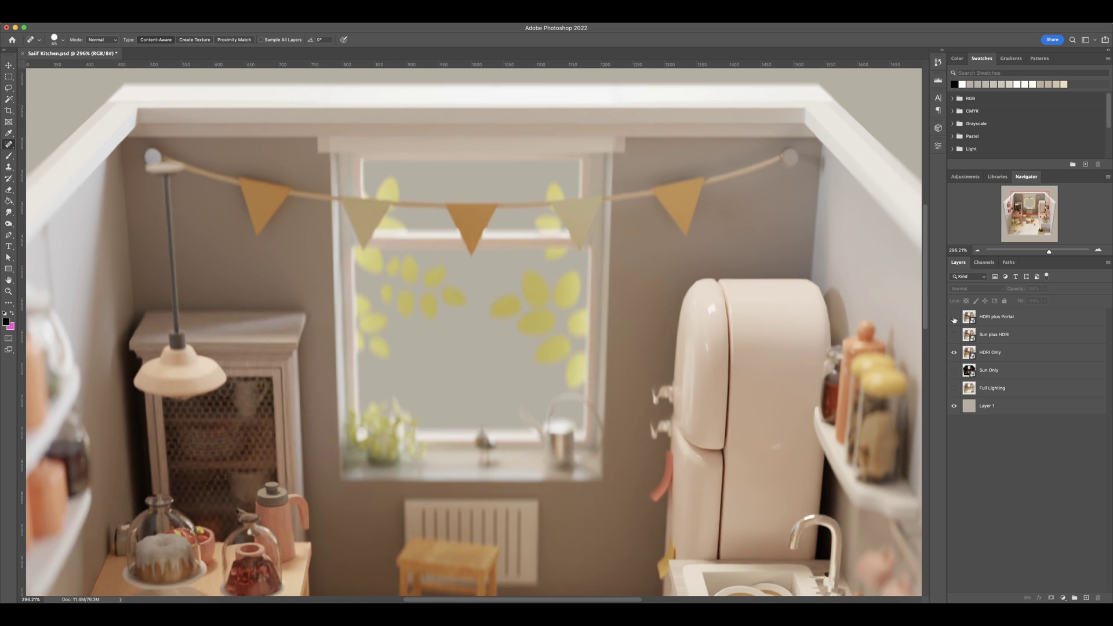
left_click(954, 318)
left_click(954, 317)
left_click(954, 318)
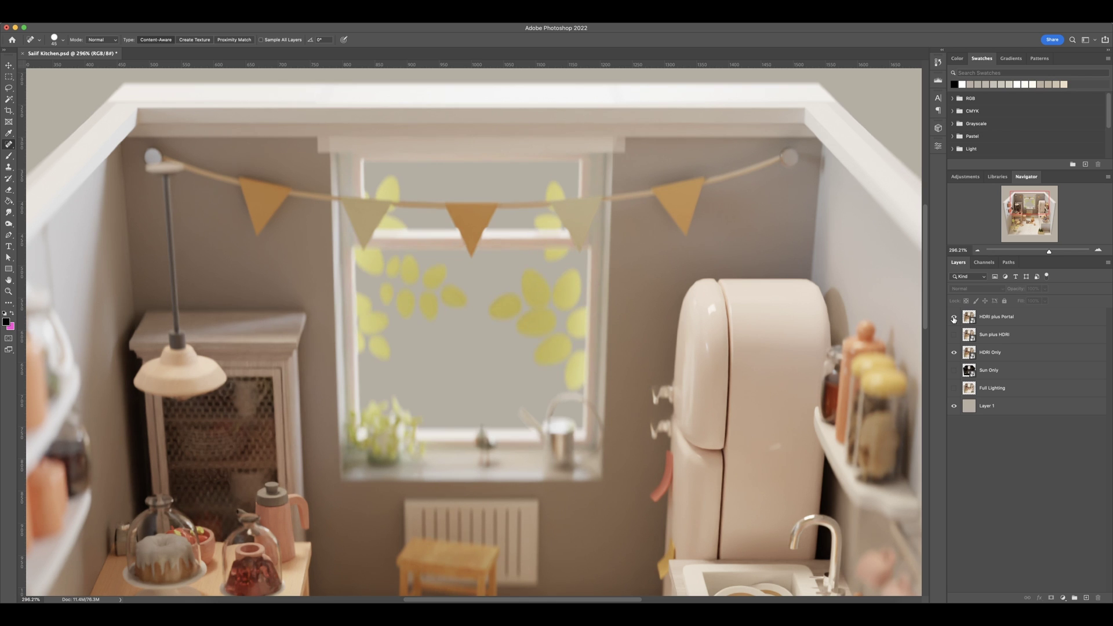
left_click(954, 317)
left_click(955, 317)
left_click(954, 317)
left_click(955, 317)
left_click(954, 317)
left_click(954, 317)
left_click(954, 317)
left_click(954, 318)
- Compare HDRI plus Portal with HDRI Only around the table, floor and counter, and return to the full image
scroll(256, 420, "down", 3)
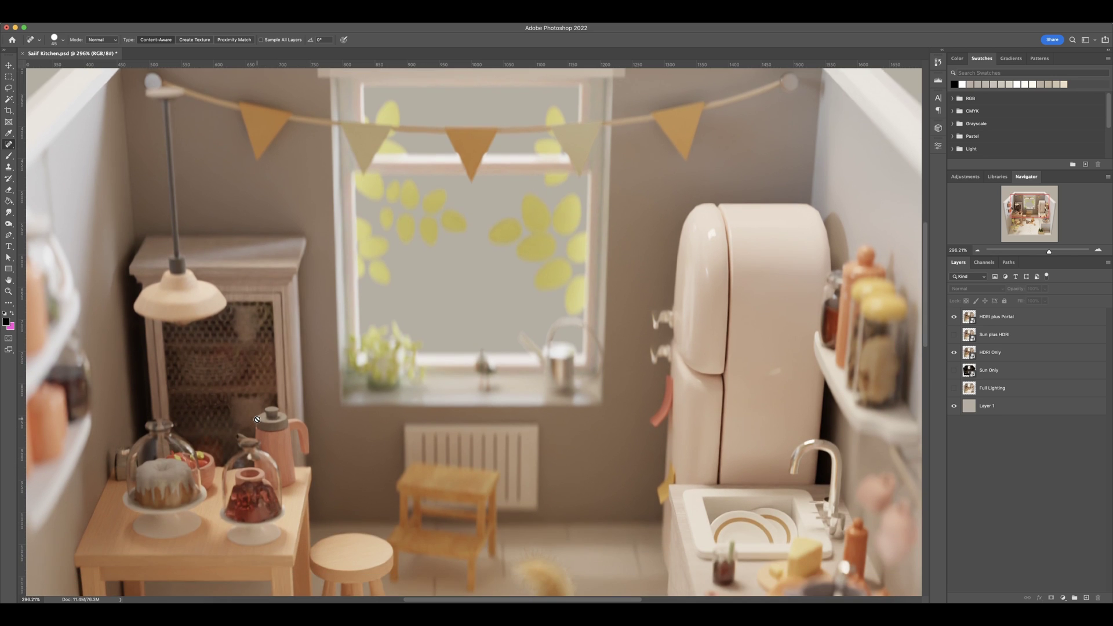
scroll(257, 419, "down", 5)
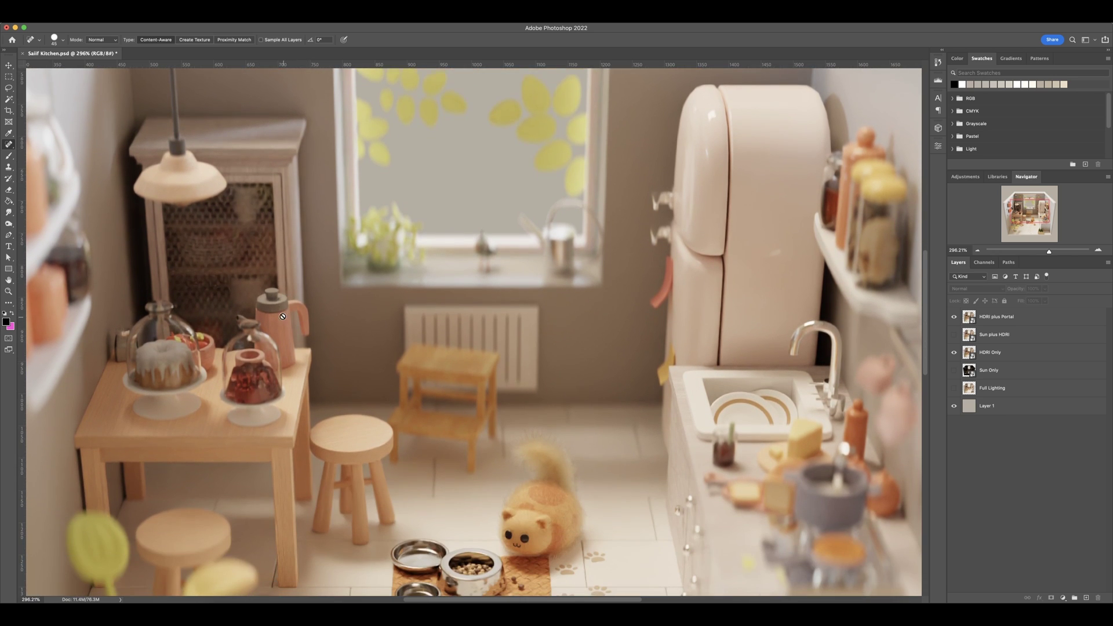
scroll(282, 316, "down", 4)
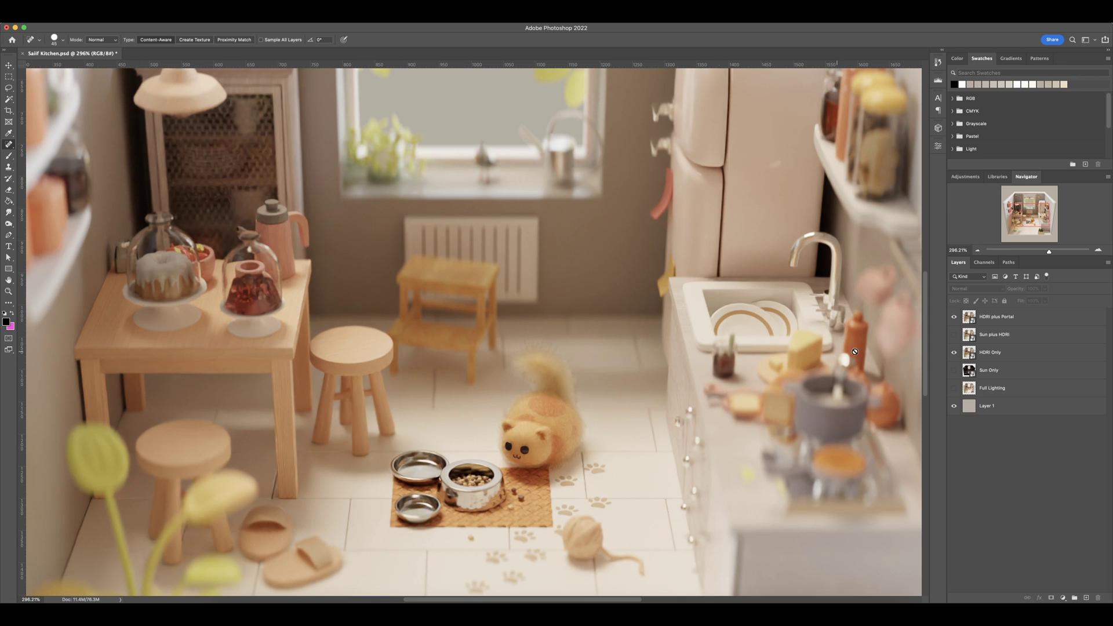
left_click(953, 317)
left_click(954, 317)
left_click(954, 318)
left_click(954, 318)
left_click(953, 318)
left_click(954, 317)
key("super+minus")
key("super+minus")
key("super+minus")
key("super+minus")
key("super+0")
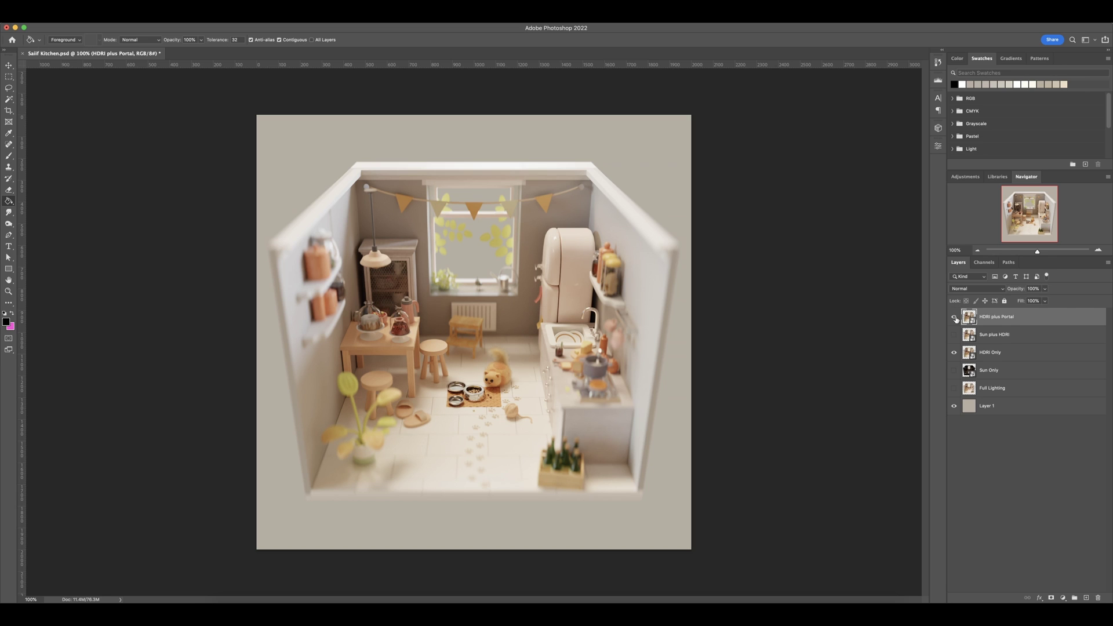
- Hide the HDRI renders and show the Full Lighting layer over the grey background
left_click(954, 353)
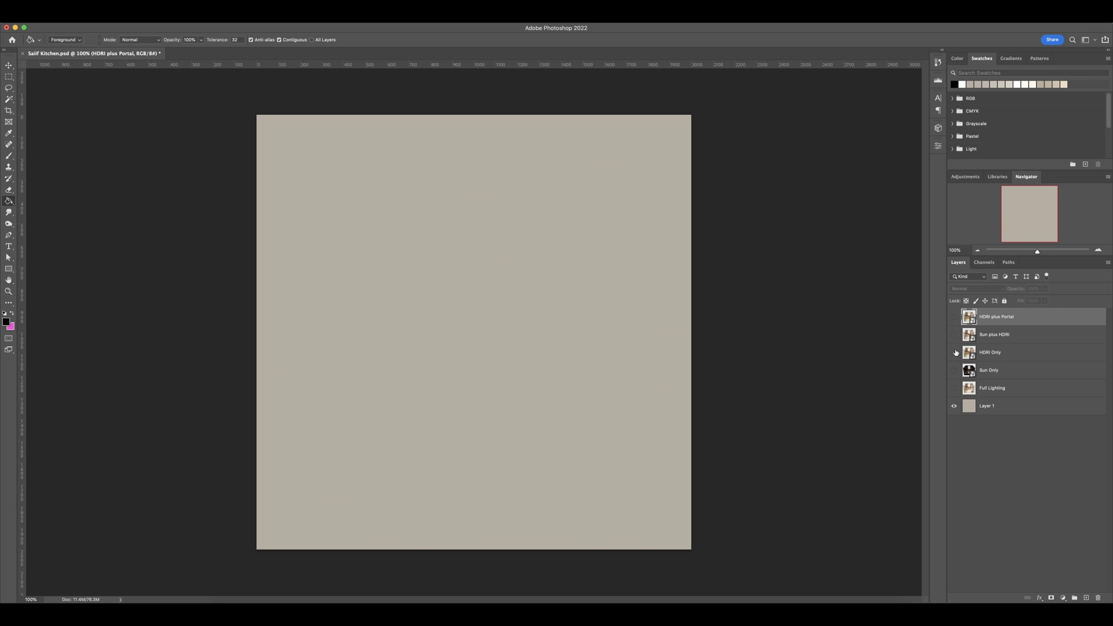
left_click(955, 388)
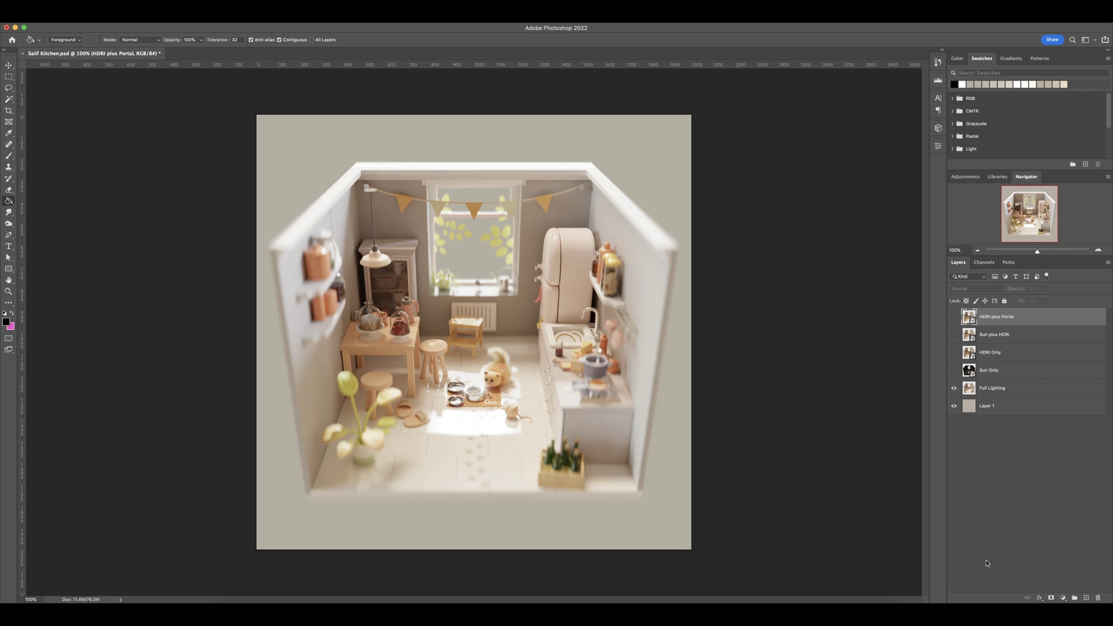
- Add a new layer at the top of the stack and set the foreground colour to white
left_click(1086, 598)
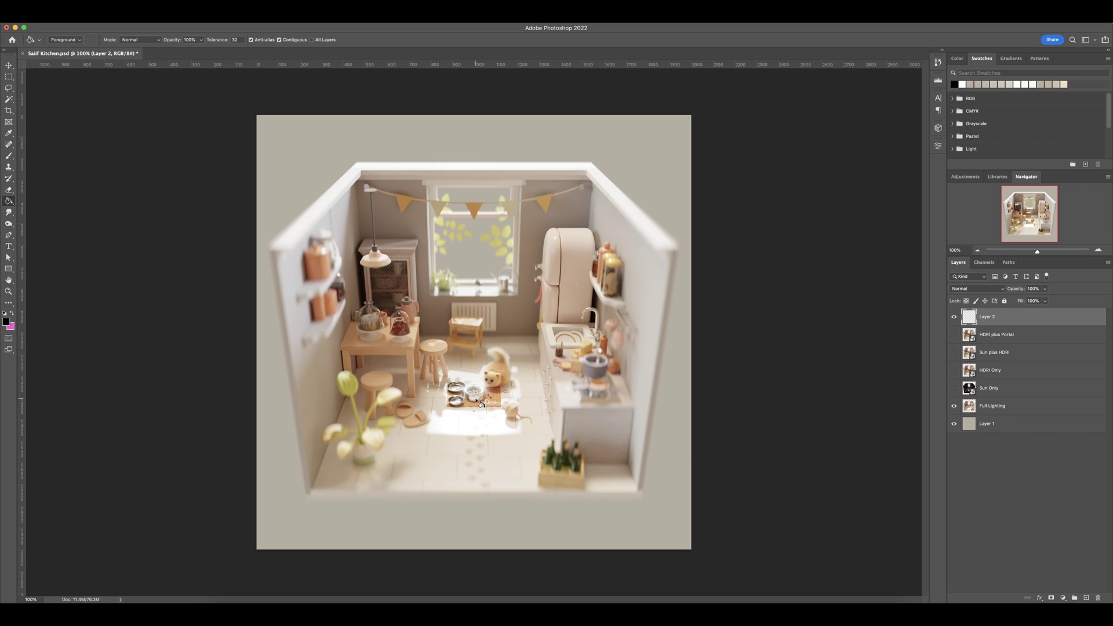
left_click(7, 322)
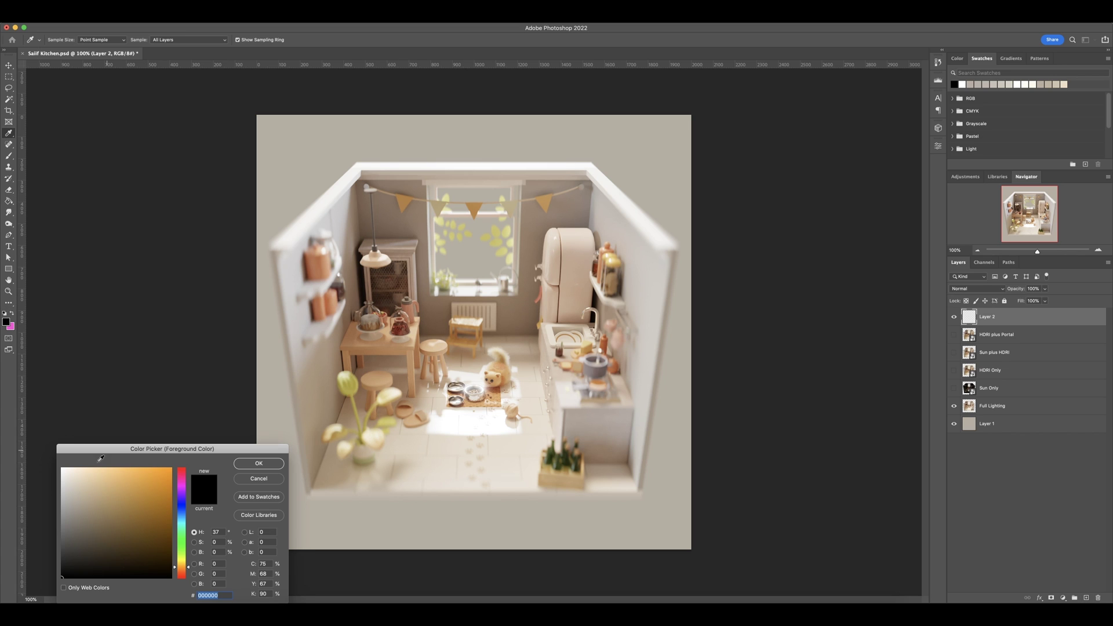
left_click(62, 469)
left_click(255, 464)
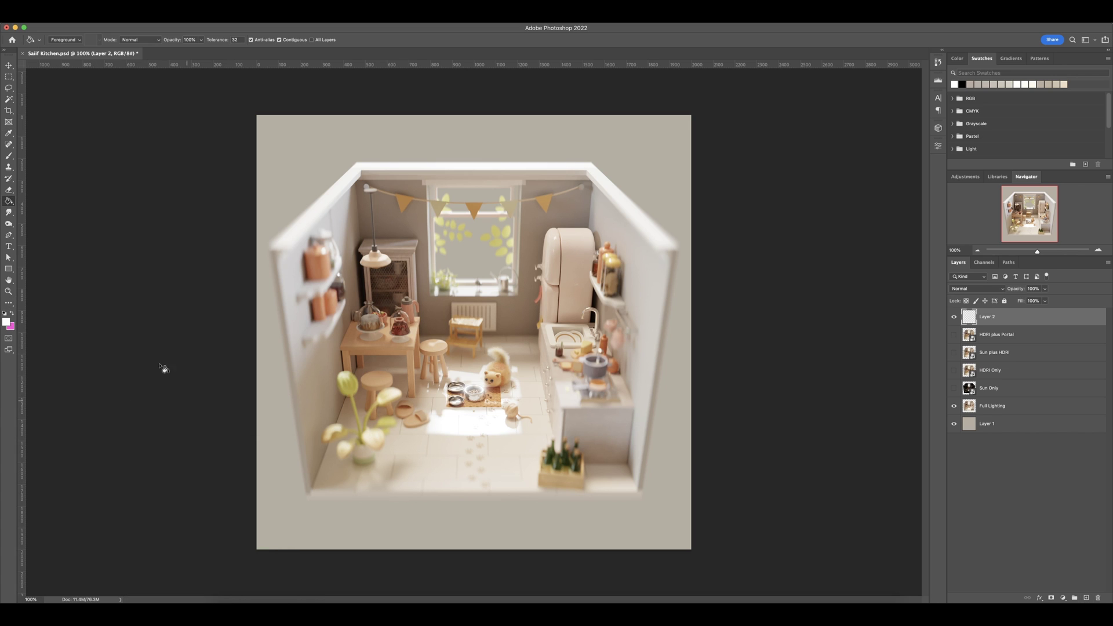
- Fill a rectangular selection around the kitchen window with white, move that layer directly beneath Full Lighting, and clear the selection
left_click(9, 76)
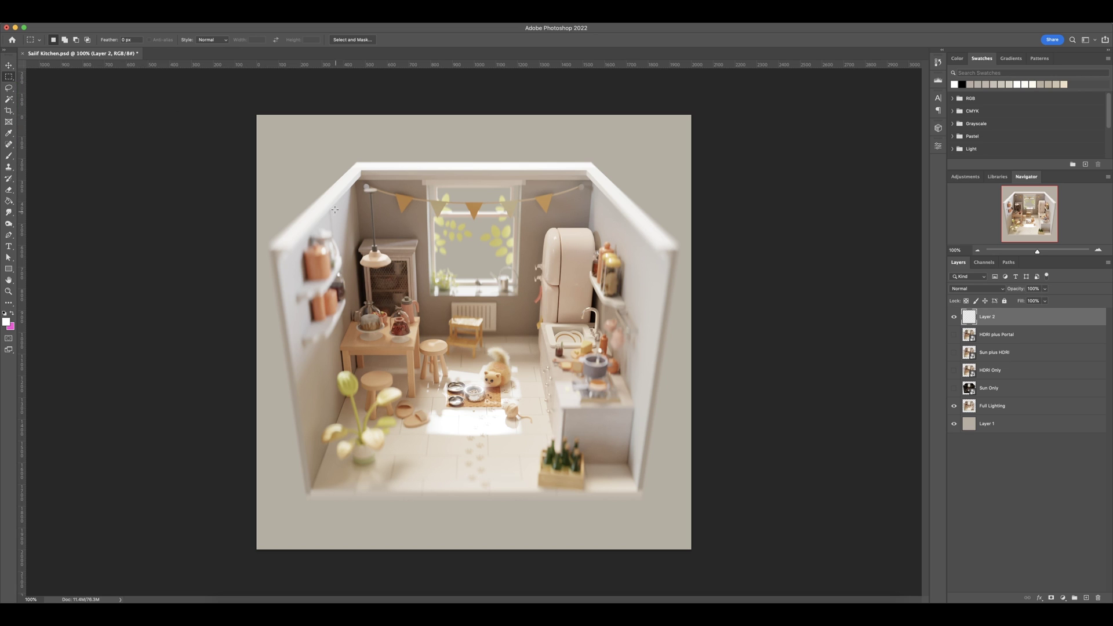
left_click_drag(430, 176, 517, 297)
key("g")
left_click(469, 259)
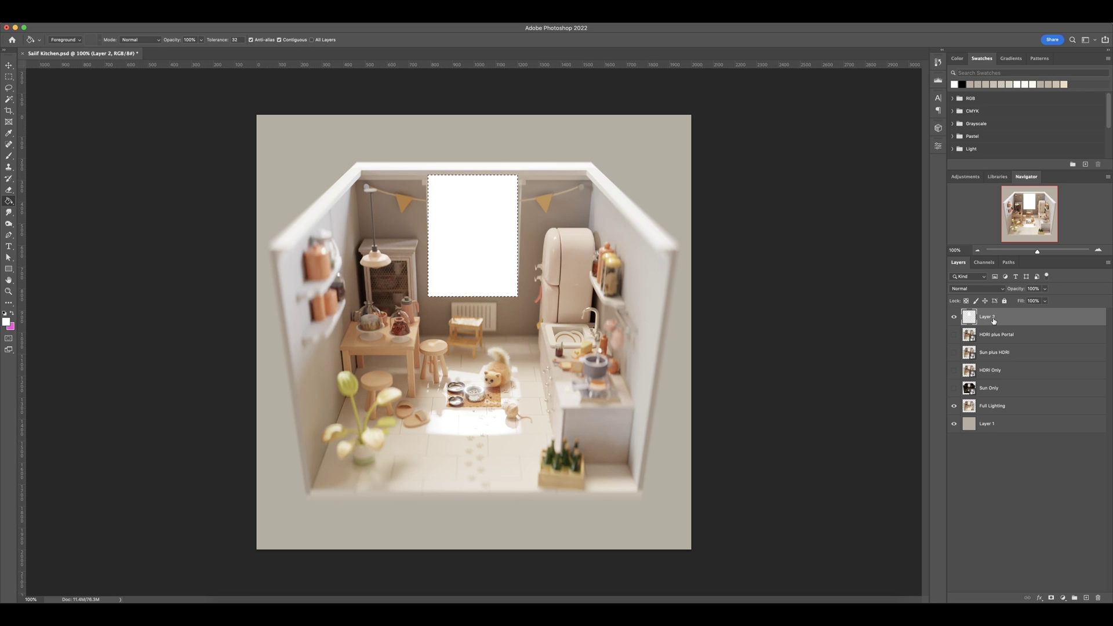
left_click_drag(994, 320, 990, 415)
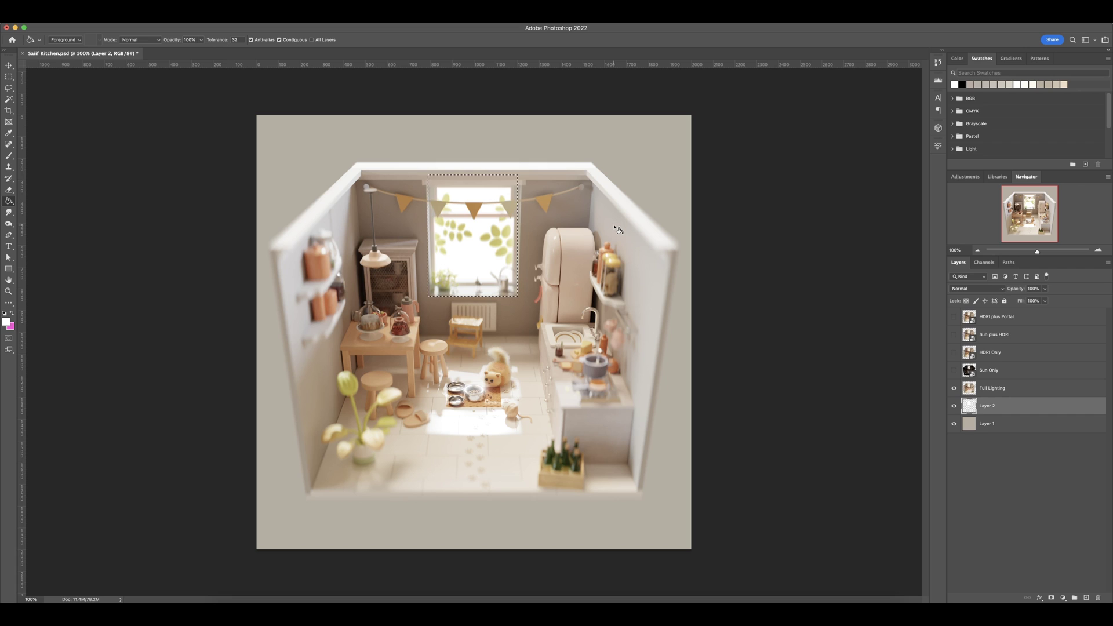
key("ctrl+d")
- Activate the Brush and the topmost layer, and narrow the Photoshop window to reveal the reference image IMG_2443.jpg beside it
key("b")
key("alt+period")
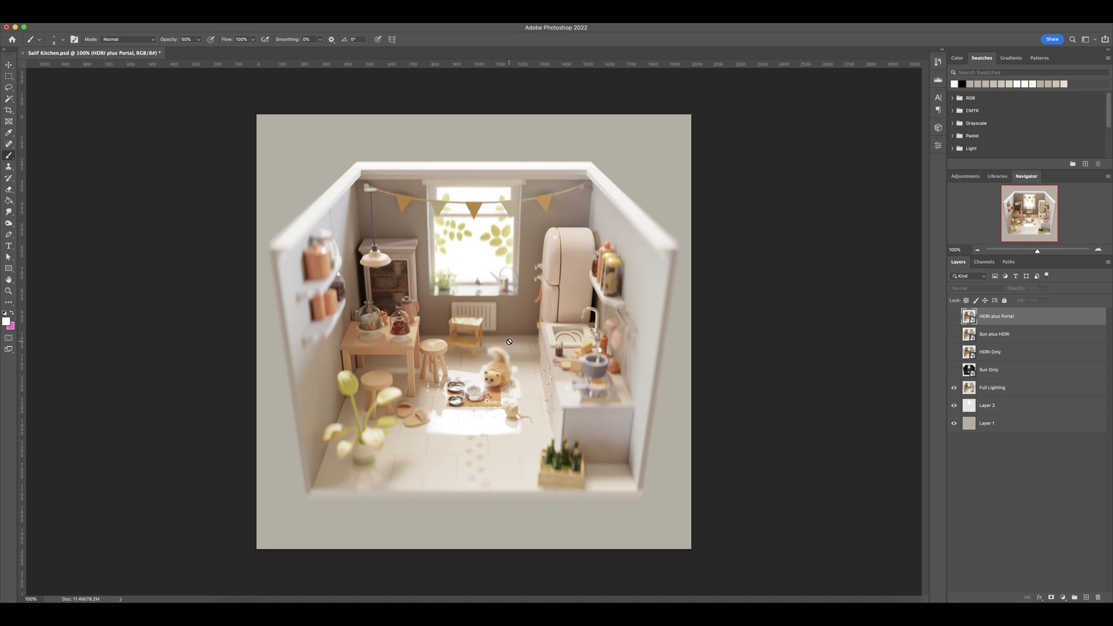
left_click_drag(5, 359, 458, 347)
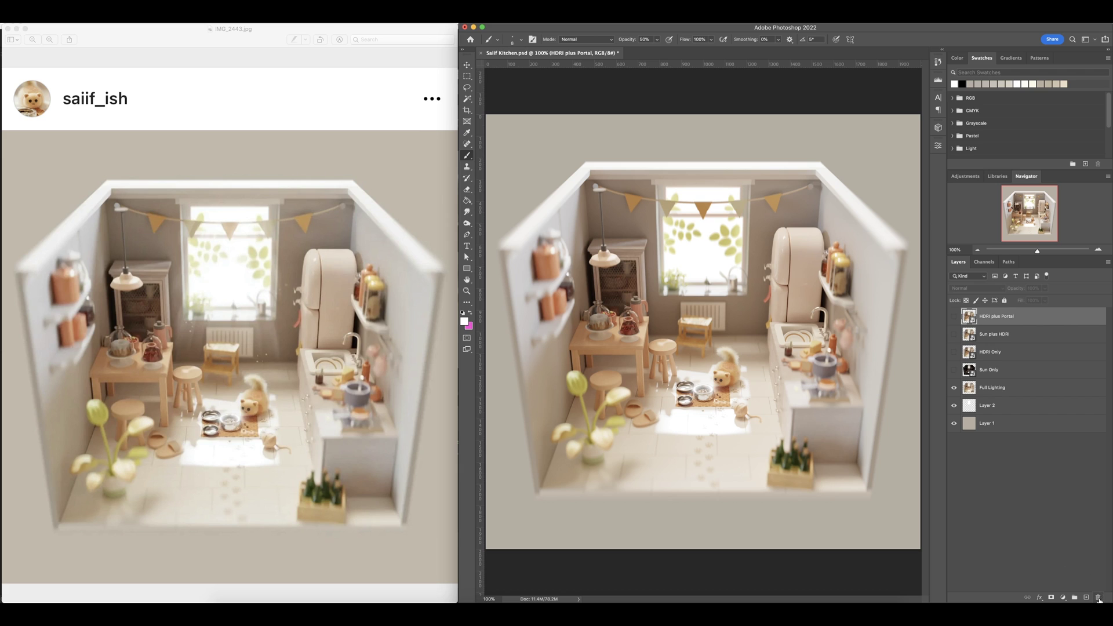
- Add another layer on top, load the white window rectangle as a selection, and set the brush to 0% hardness and 10% opacity
left_click(1087, 598)
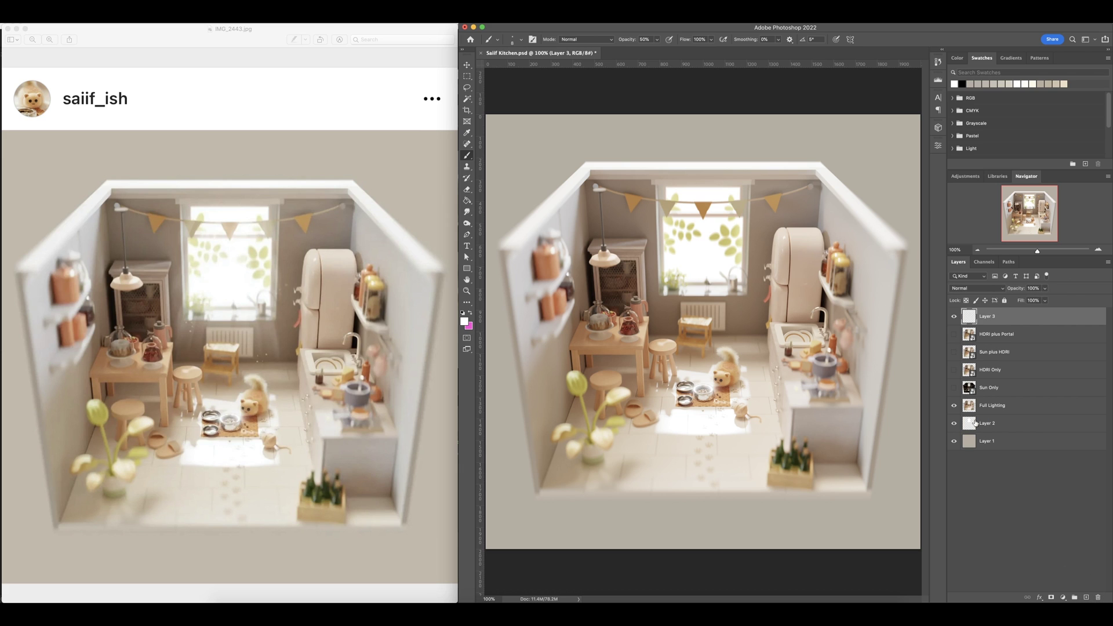
left_click(971, 427, "super")
left_click(513, 41)
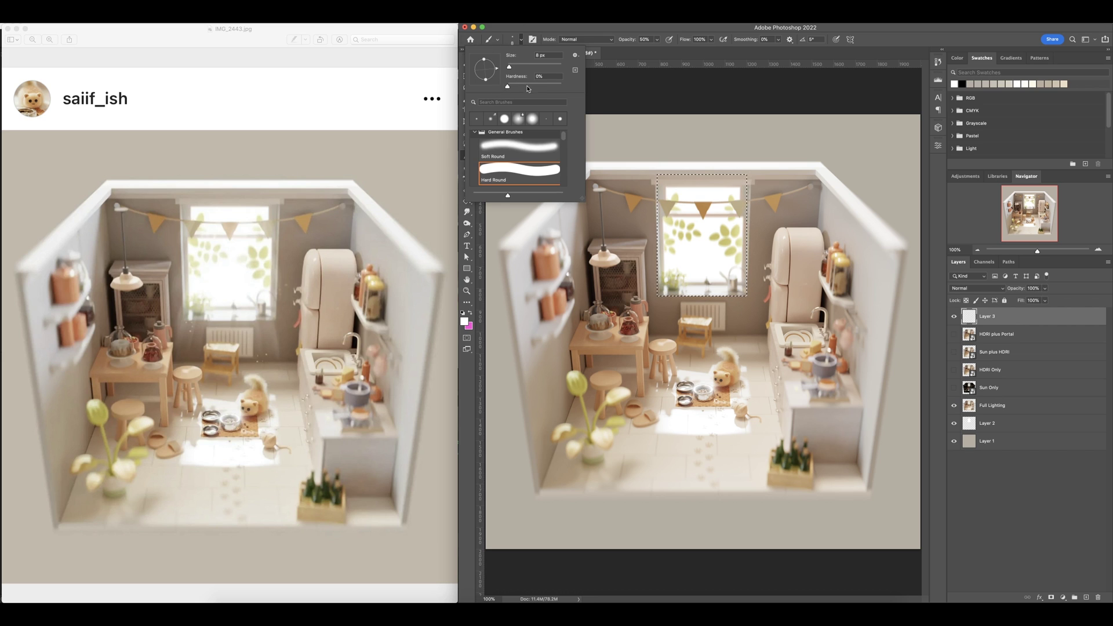
left_click(654, 50)
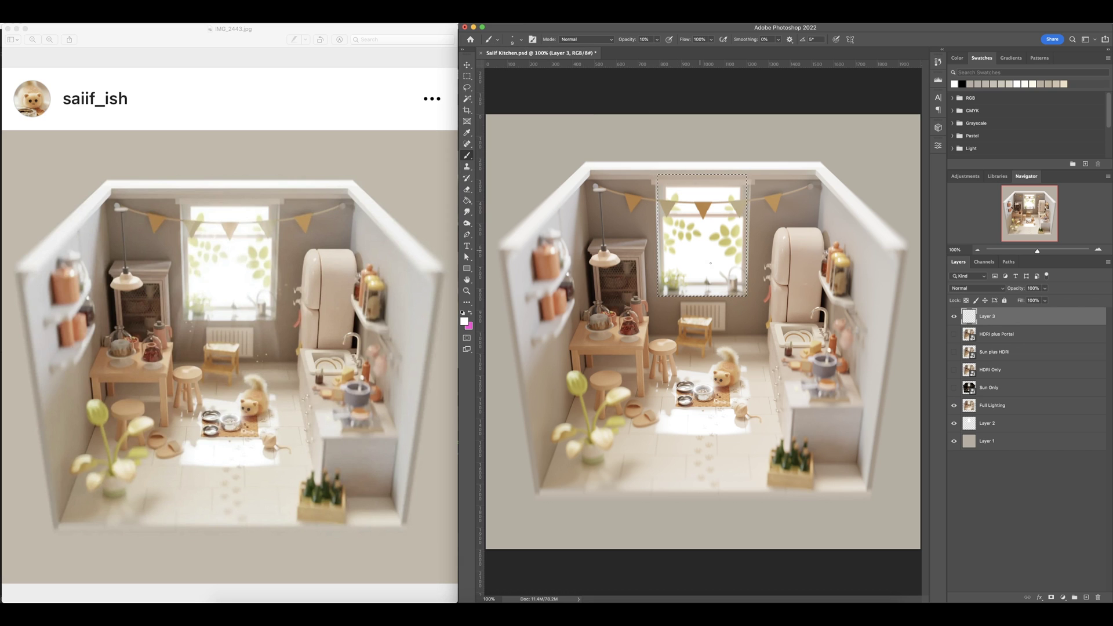
- Enlarge the brush to 400 px, paint a soft white glow over the window inside the selection, and deselect
key("bracketright")
key("bracketright")
key("bracketright")
key("bracketright")
key("bracketright")
key("bracketright")
key("bracketright")
key("bracketright")
key("bracketright")
key("bracketright")
key("bracketright")
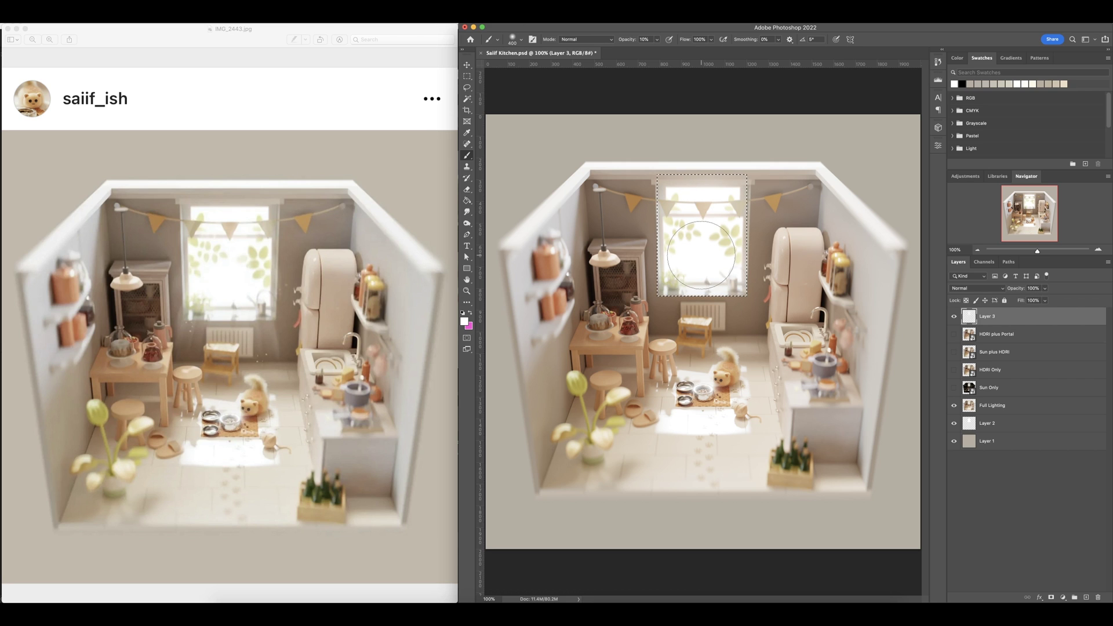
mouse_move(654, 260)
left_mouse_down()
mouse_move(696, 261)
mouse_move(676, 243)
mouse_move(685, 267)
left_mouse_up()
key("ctrl+d")
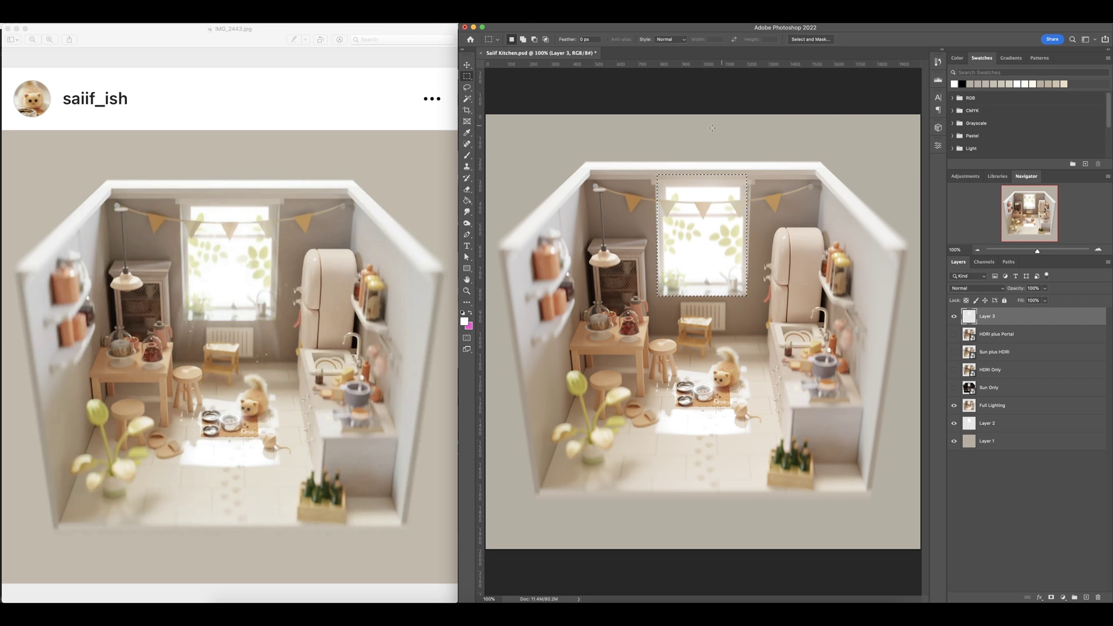
key("m")
key("b")
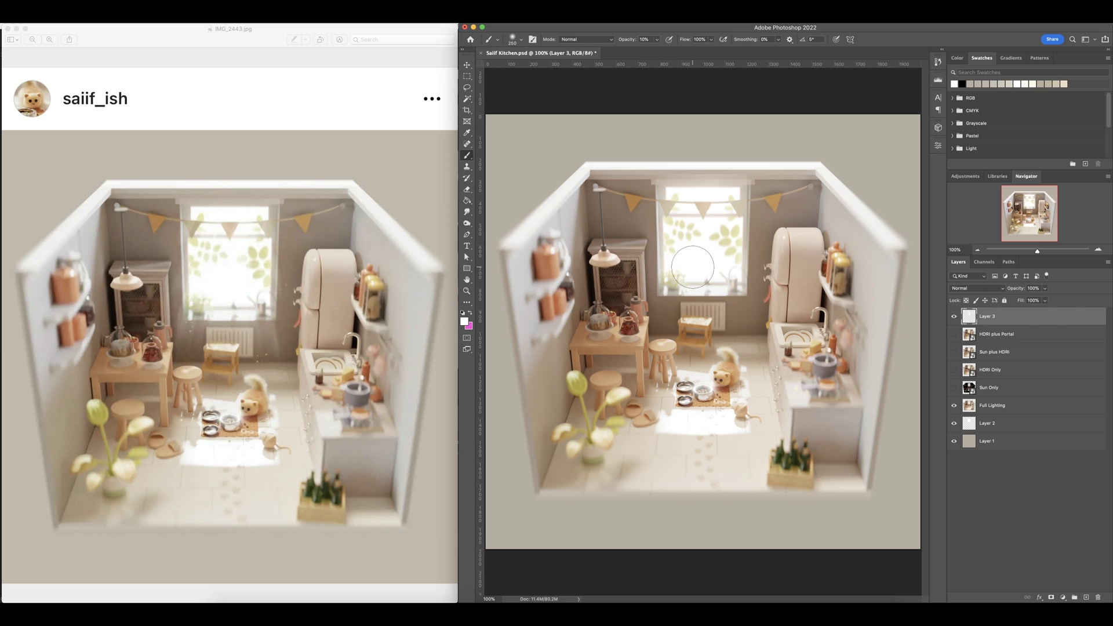
- Set the brush opacity to 1% and paint faint light over the window's lower part with progressively smaller brush sizes
key("bracketleft")
left_click_drag(658, 41, 654, 52)
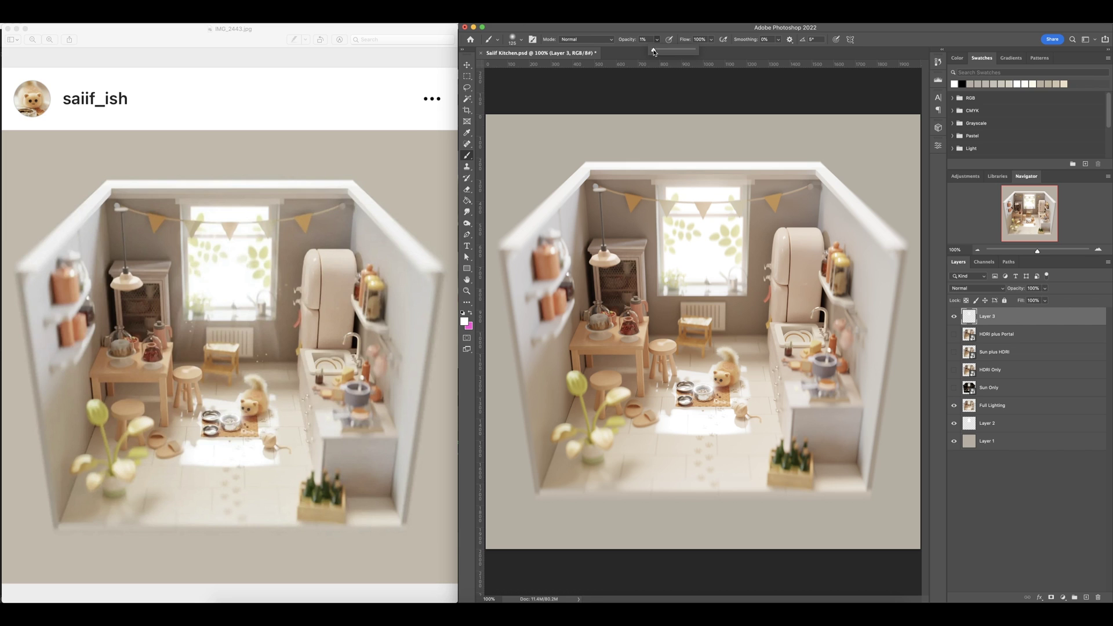
left_click(670, 273)
key("bracketleft")
key("bracketleft")
key("bracketleft")
key("bracketleft")
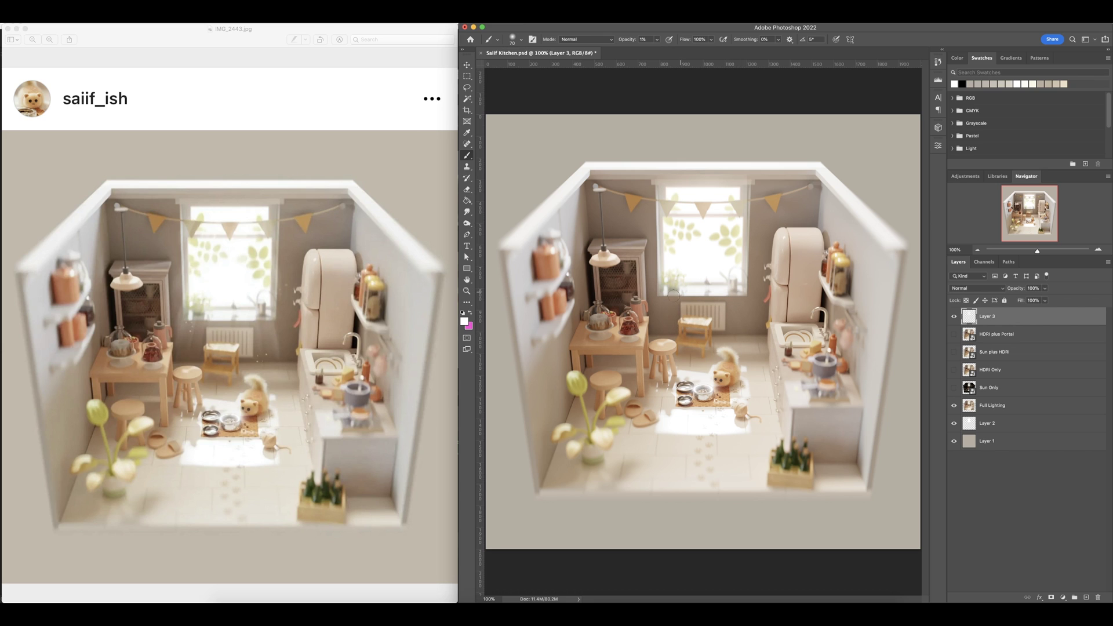
- Shrink the brush further and paint faint light streaks on the wall beneath the window
key("bracketleft")
key("bracketleft")
key("bracketleft")
key("bracketleft")
key("bracketleft")
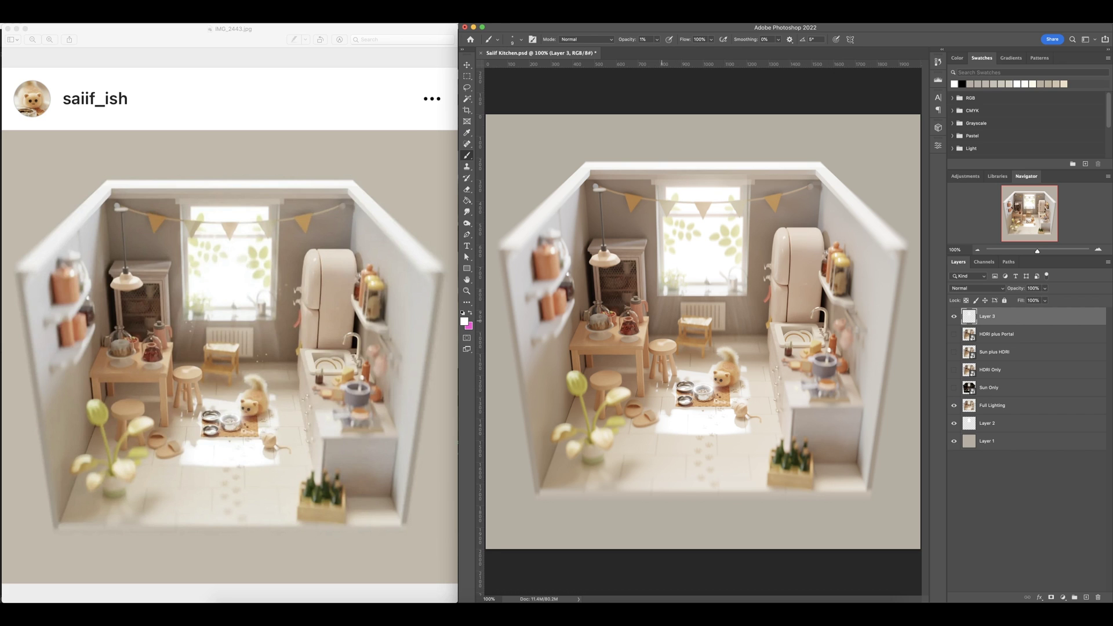
- Enlarge the Eraser at 10% opacity and soften the painted light on the glow layer
key("e")
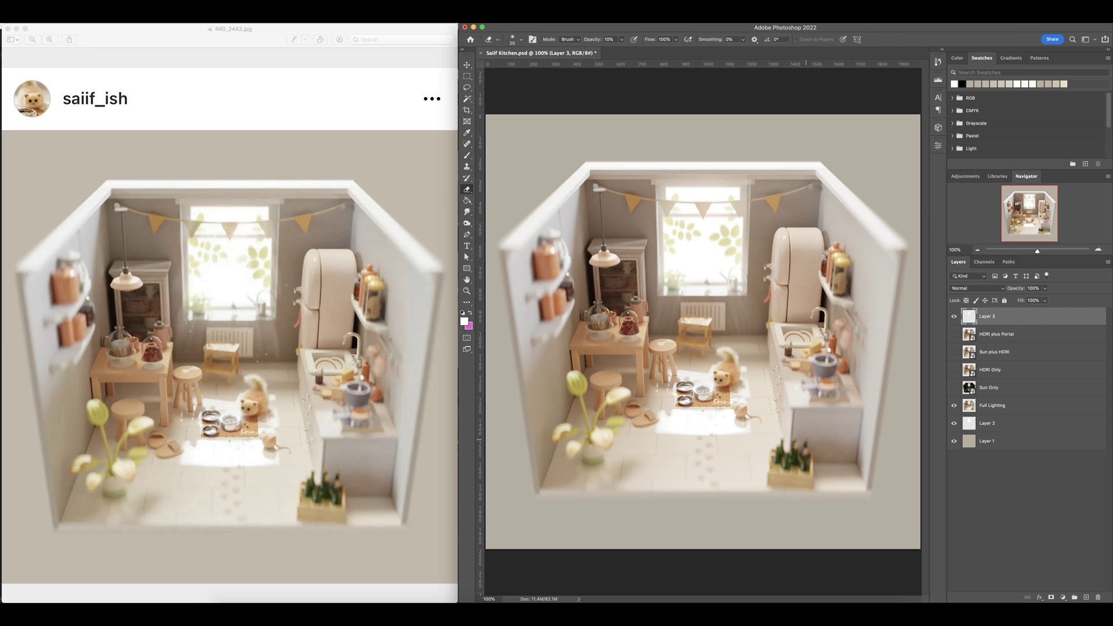
key("bracketright")
key("bracketright")
key("bracketright")
key("bracketright")
key("bracketright")
key("bracketright")
key("bracketright")
key("bracketright")
key("bracketright")
- Return to the white Brush and paint floating dust specks in the air below the window, increasing the brush size
key("b")
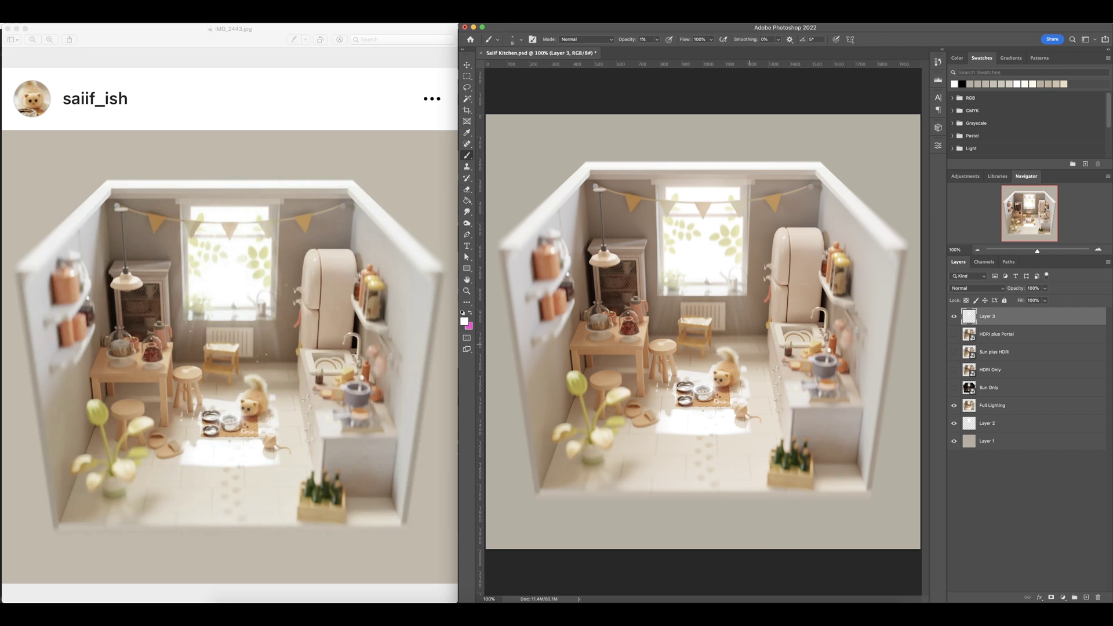
key("bracketright")
key("bracketright")
key("bracketright")
key("bracketright")
key("bracketright")
key("bracketright")
key("bracketright")
key("bracketright")
key("bracketright")
key("bracketright")
key("bracketright")
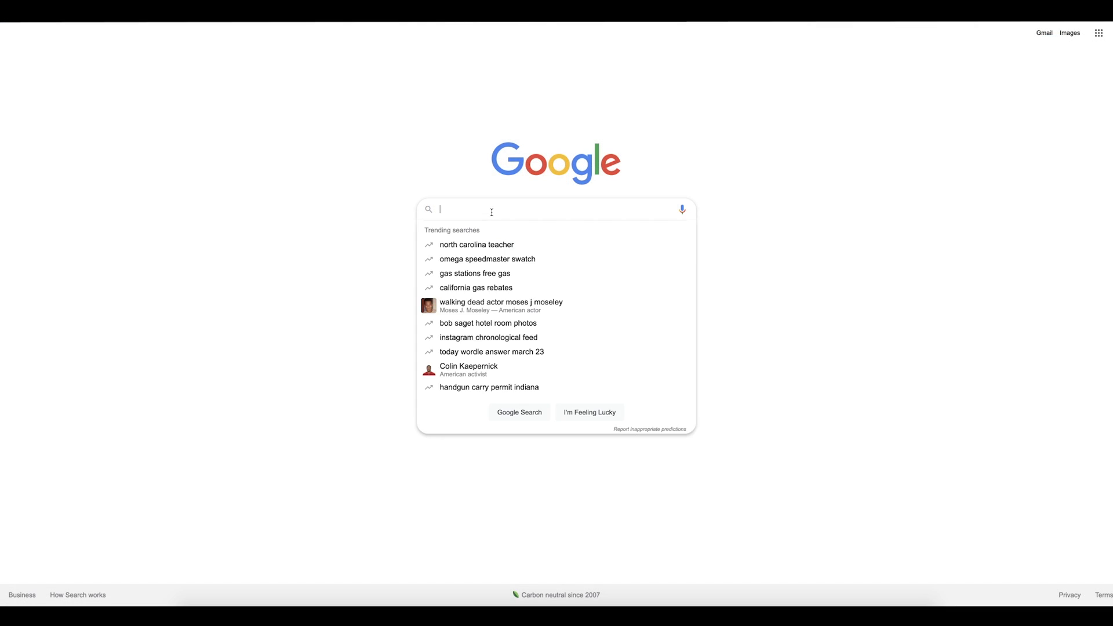
- In Google Images, search for "high dynamic range example" and open the archway photo comparing different exposures
type("high dynamic range example")
key("Return")
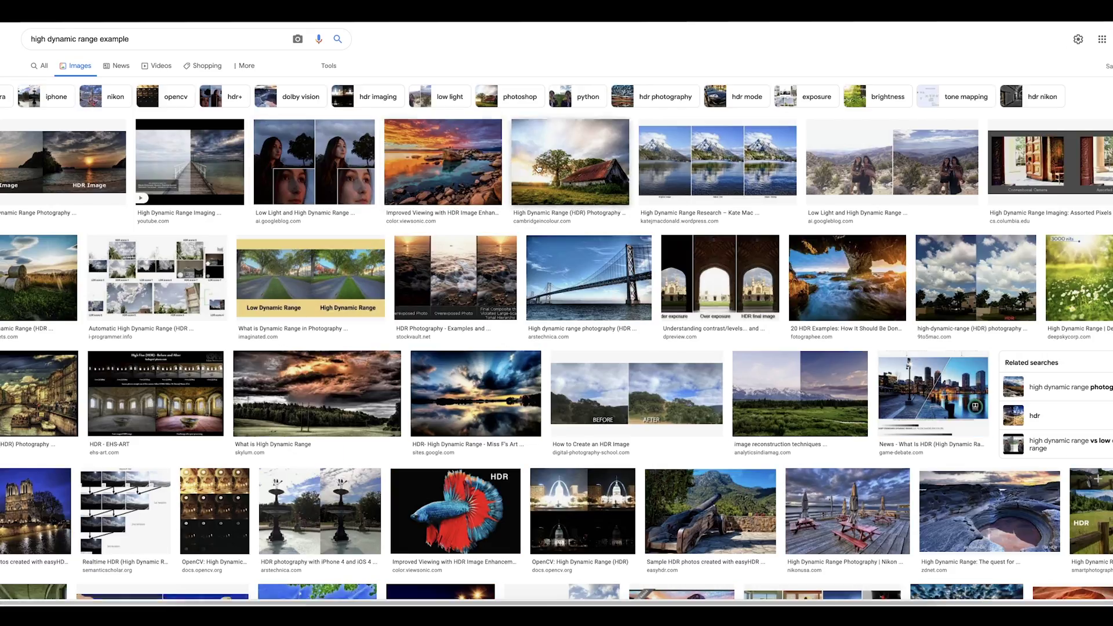
left_click(720, 278)
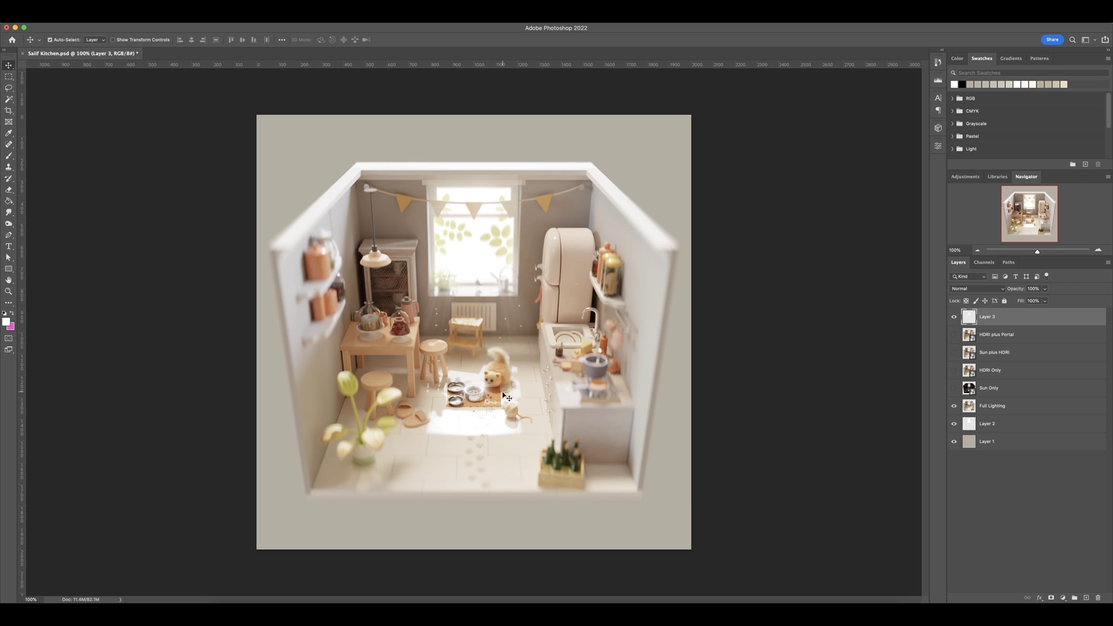
- Switch back to the kitchen composite in Photoshop and deselect the active layer
left_click(504, 397)
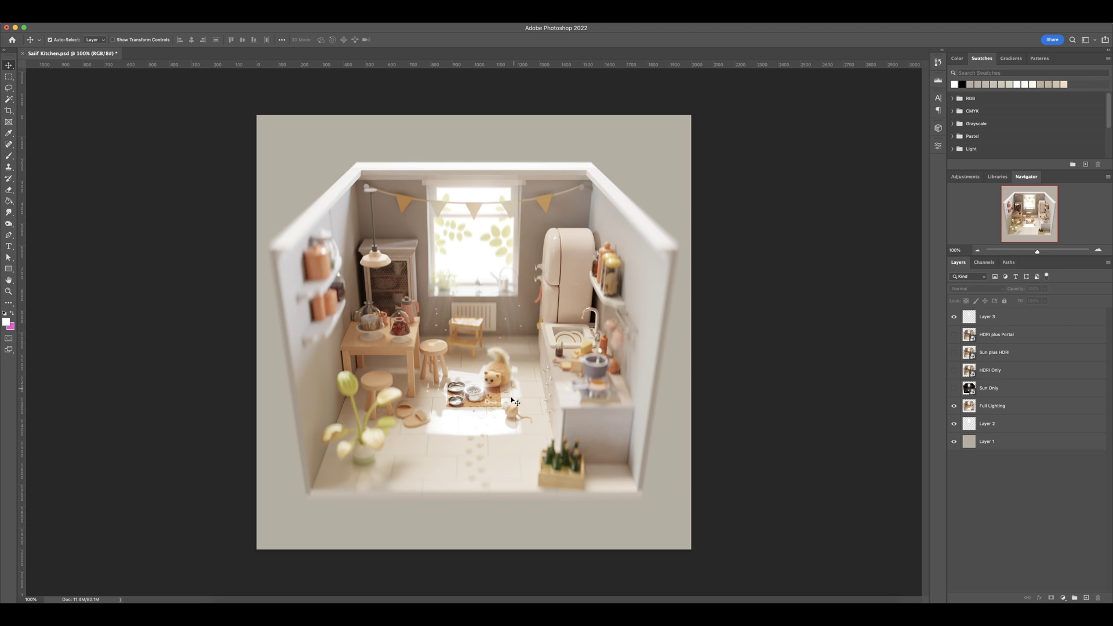